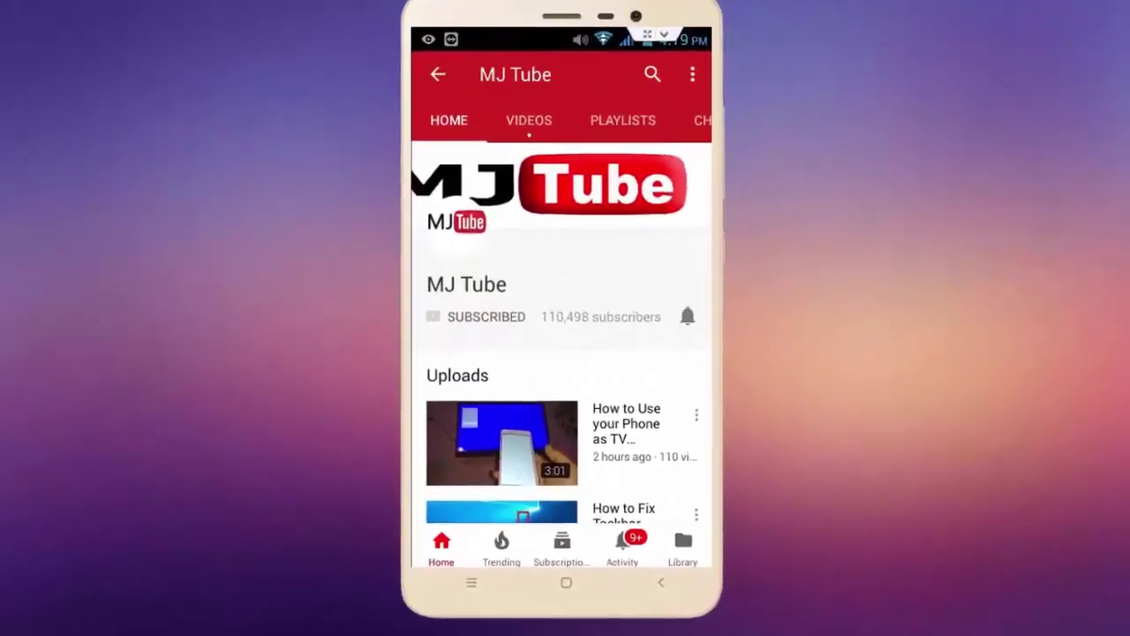
# - Turn on all notifications for the MJ Tube YouTube channel with the bell icon
pyautogui.click(740, 174)
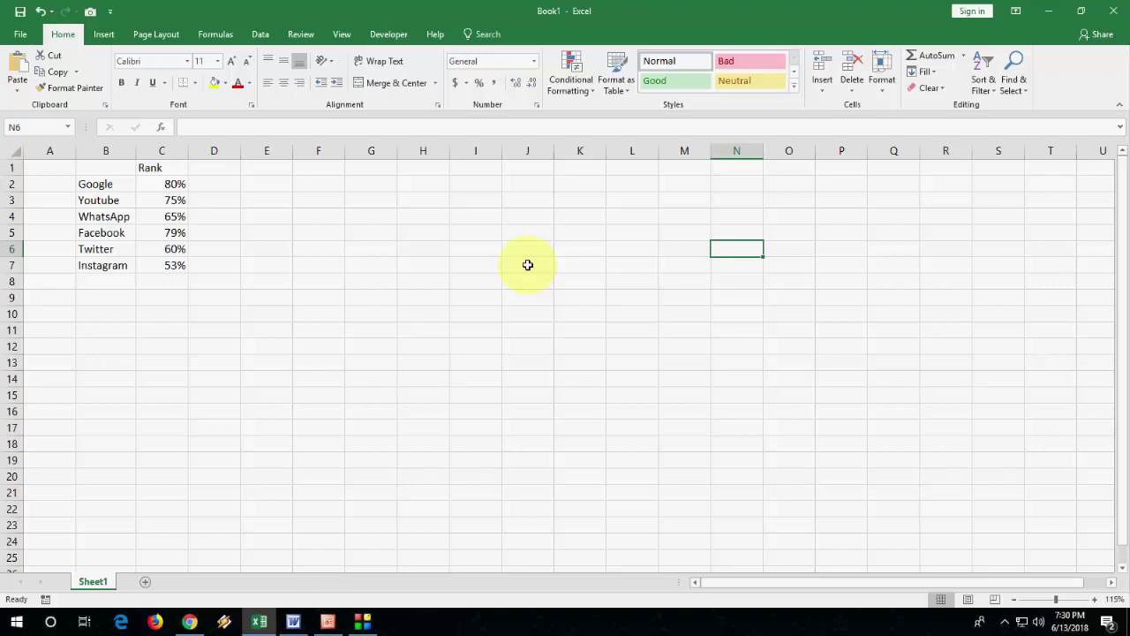
# - Insert an empty Bubble chart beside the Rank data from the Scatter or Bubble menu
pyautogui.click(265, 210)
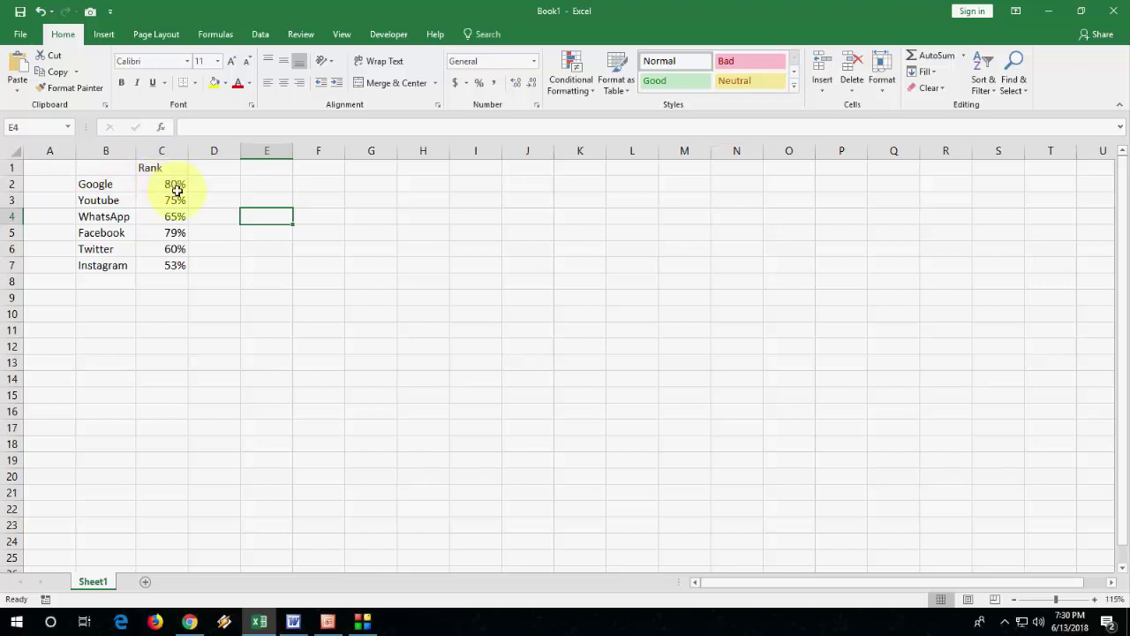
pyautogui.click(254, 196)
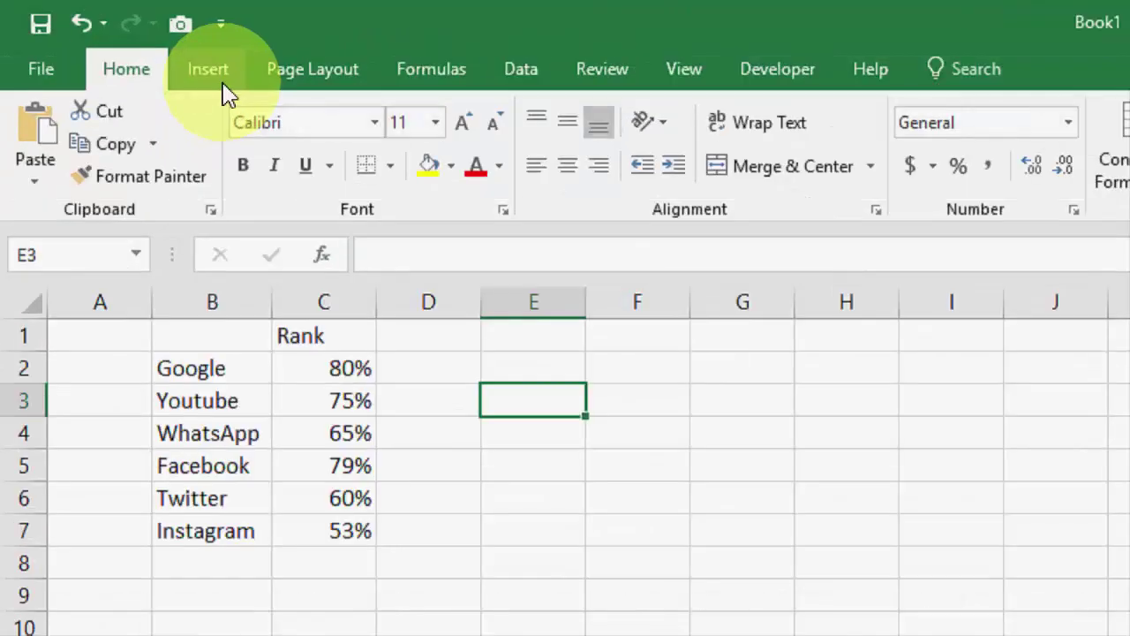
pyautogui.click(106, 35)
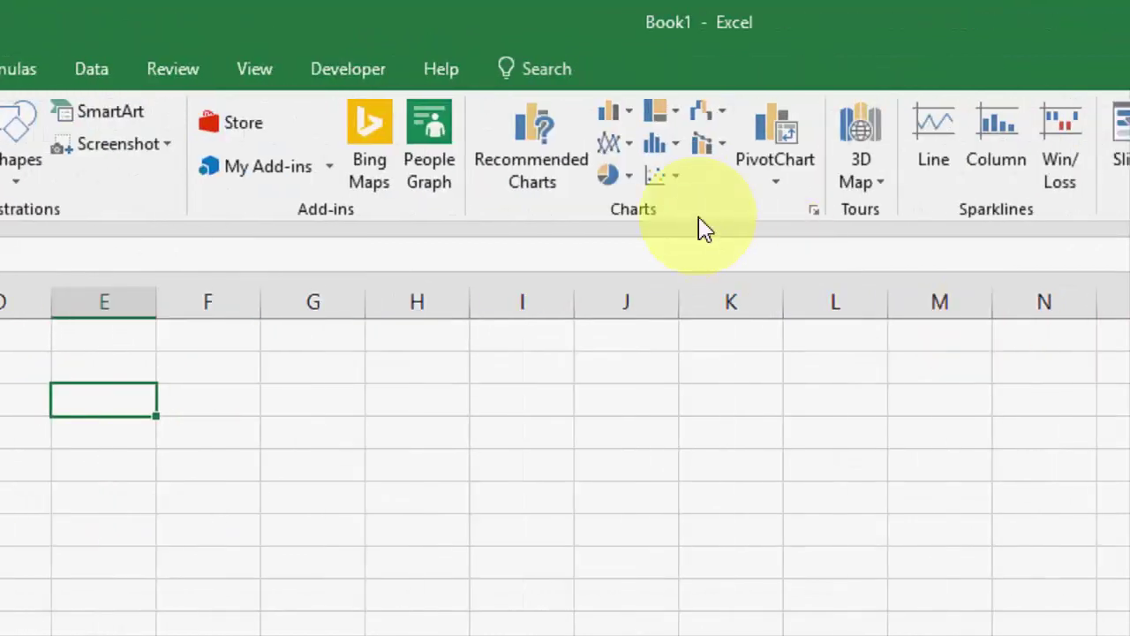
pyautogui.click(725, 177)
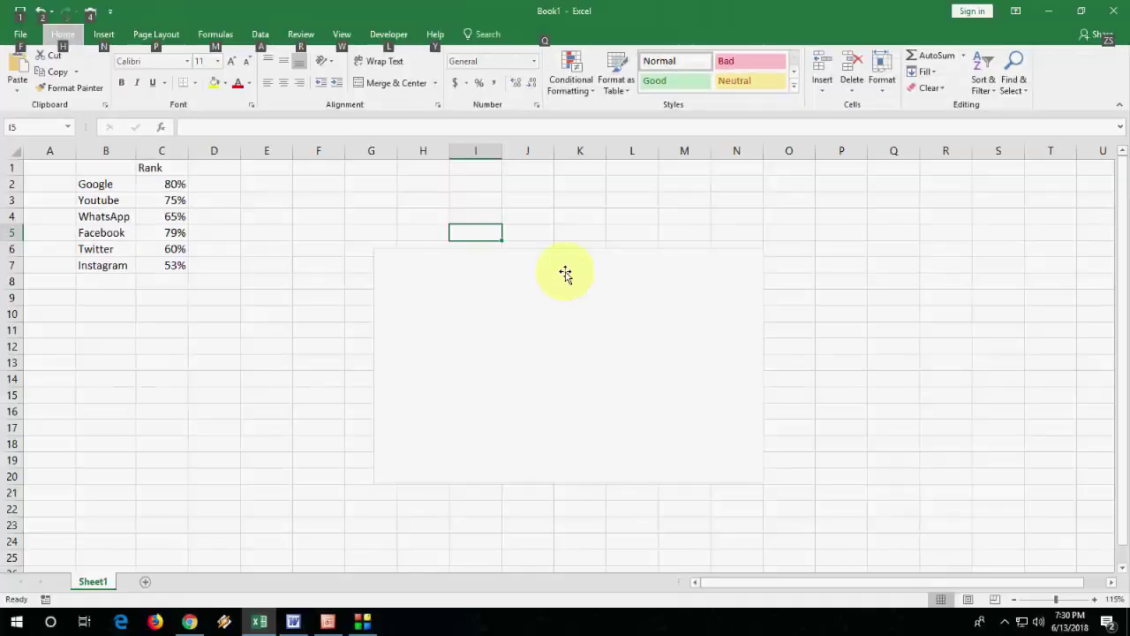
# - Add a chart data series named from C1 with Y values C2:C7
pyautogui.rightClick(565, 274)
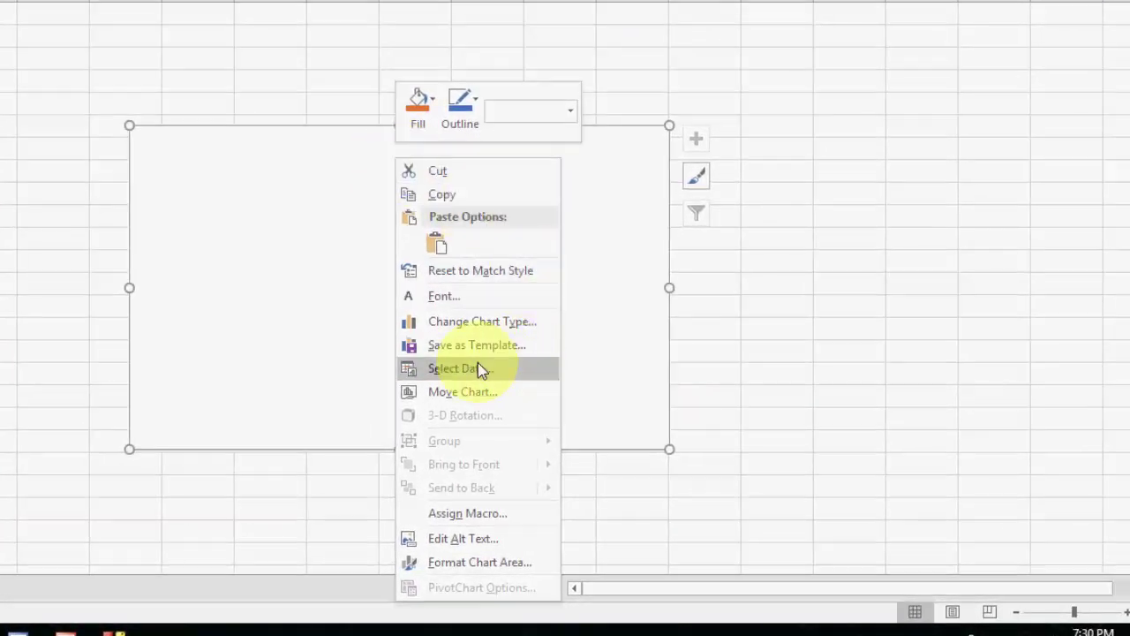
pyautogui.click(474, 369)
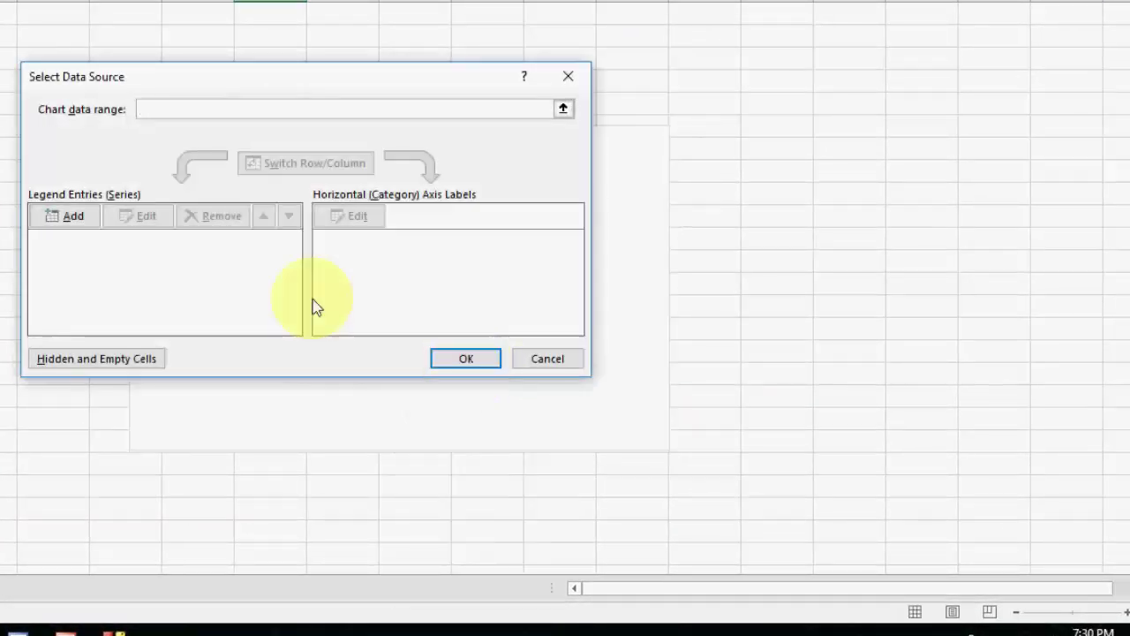
pyautogui.click(65, 221)
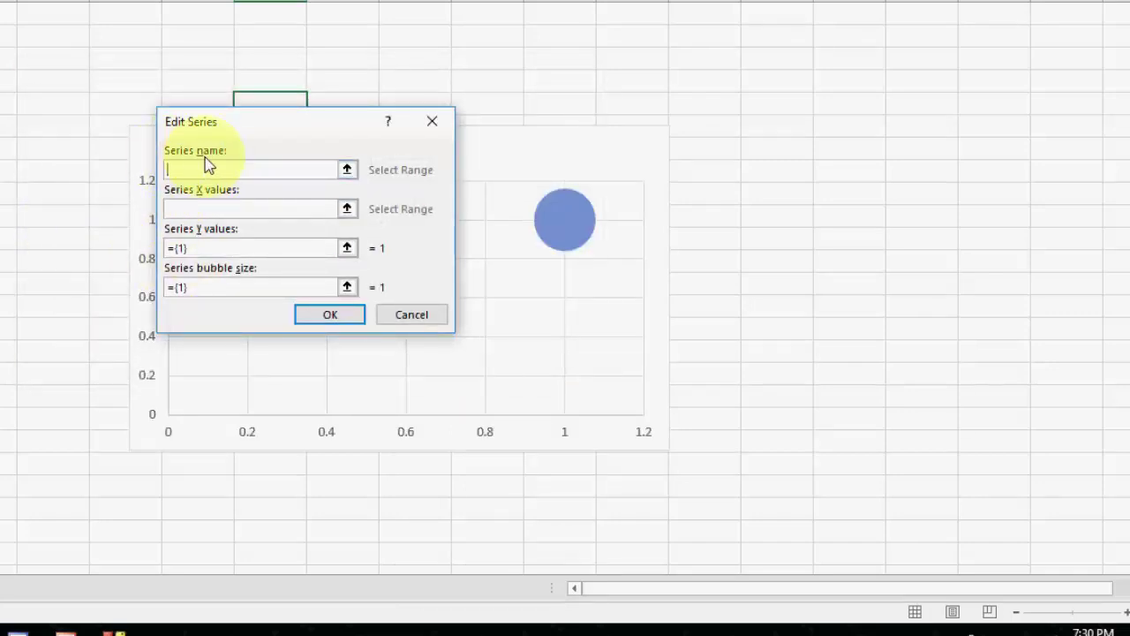
pyautogui.click(160, 170)
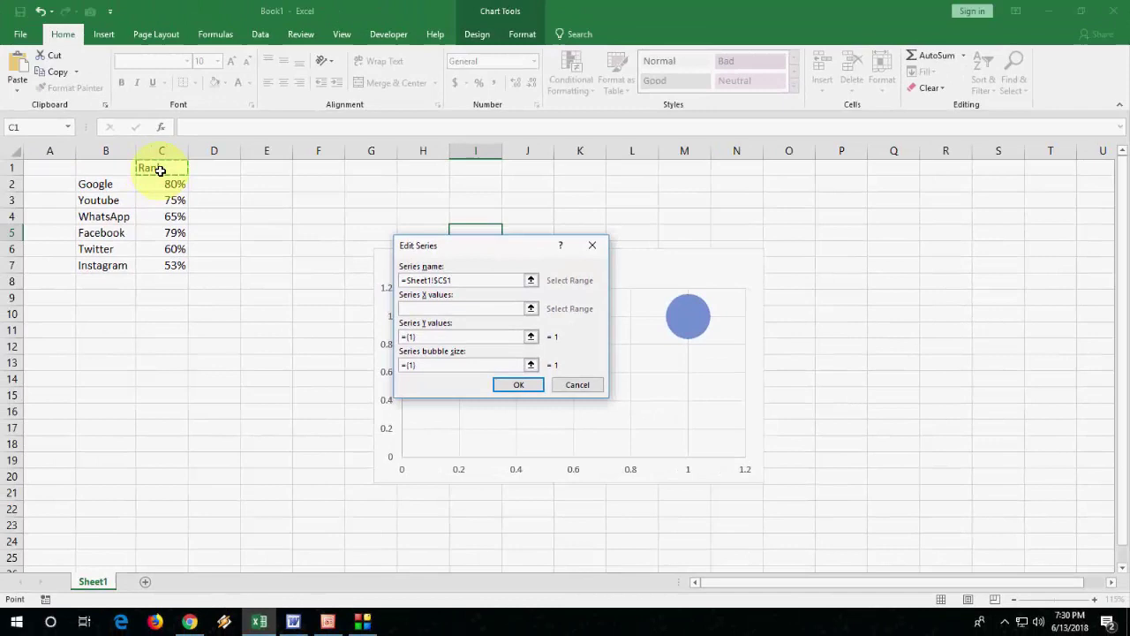
pyautogui.click(423, 341)
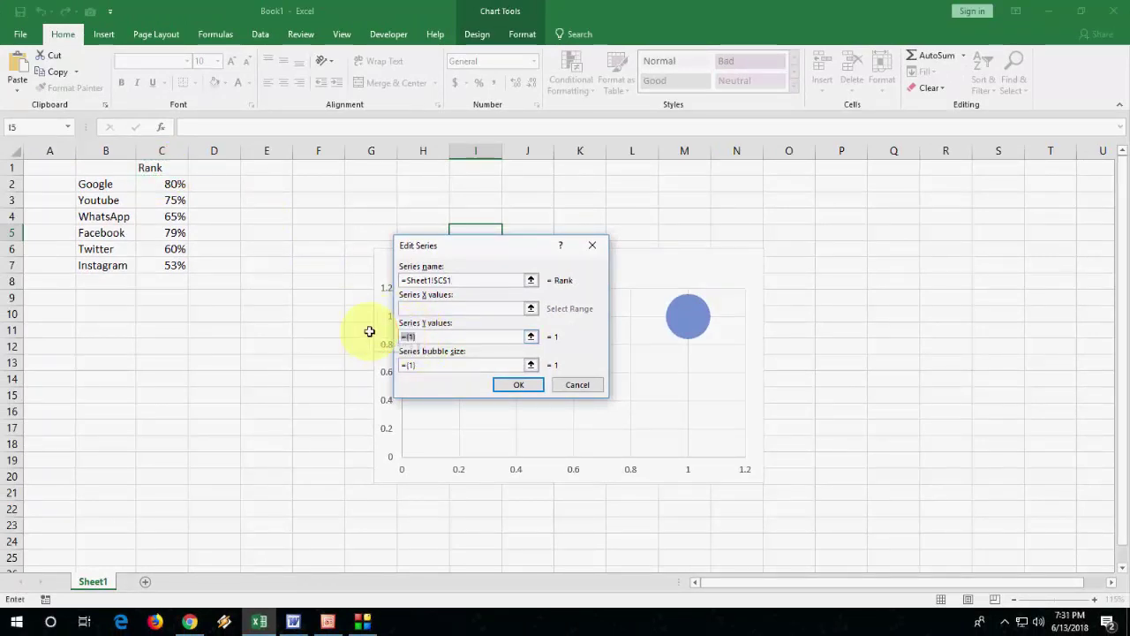
pyautogui.moveTo(177, 184); pyautogui.dragTo(191, 265)
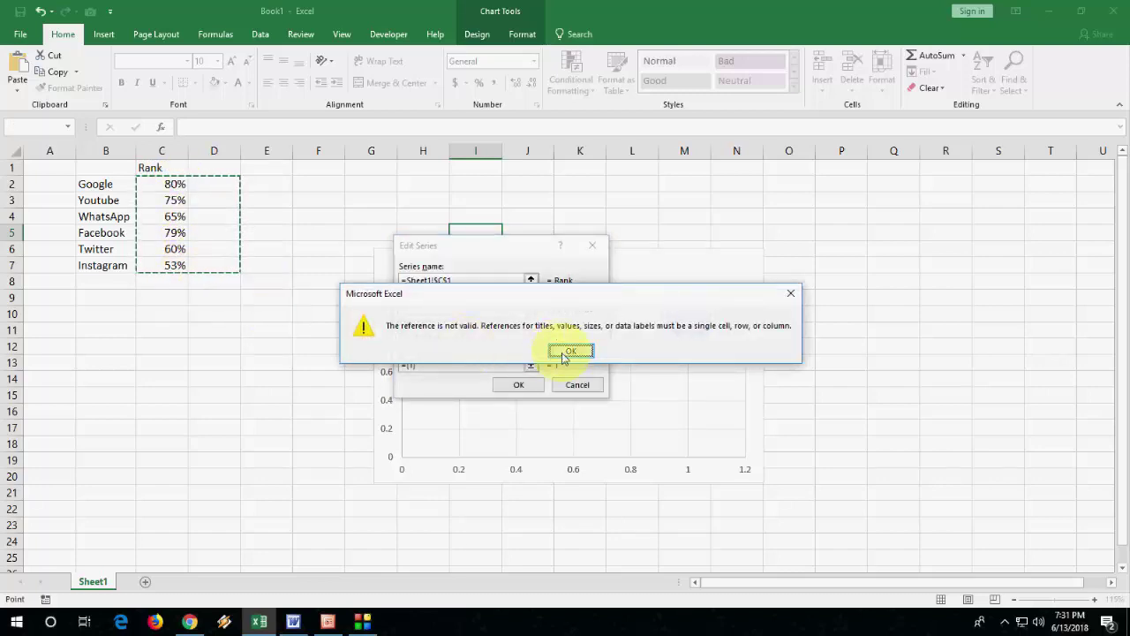
pyautogui.press('Return')
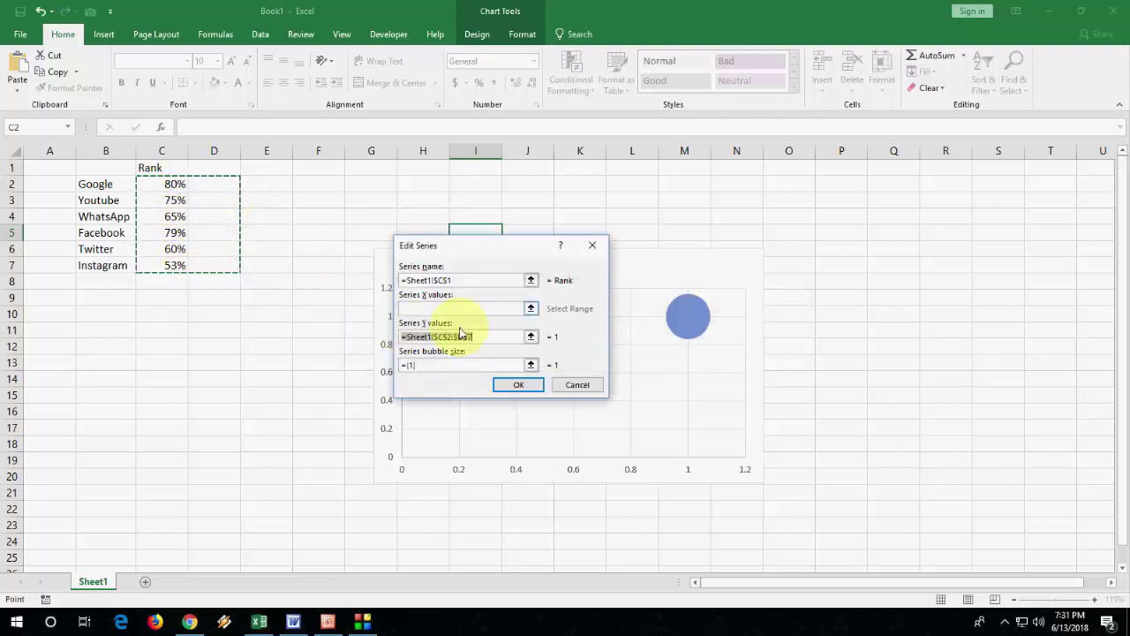
pyautogui.press('BackSpace')
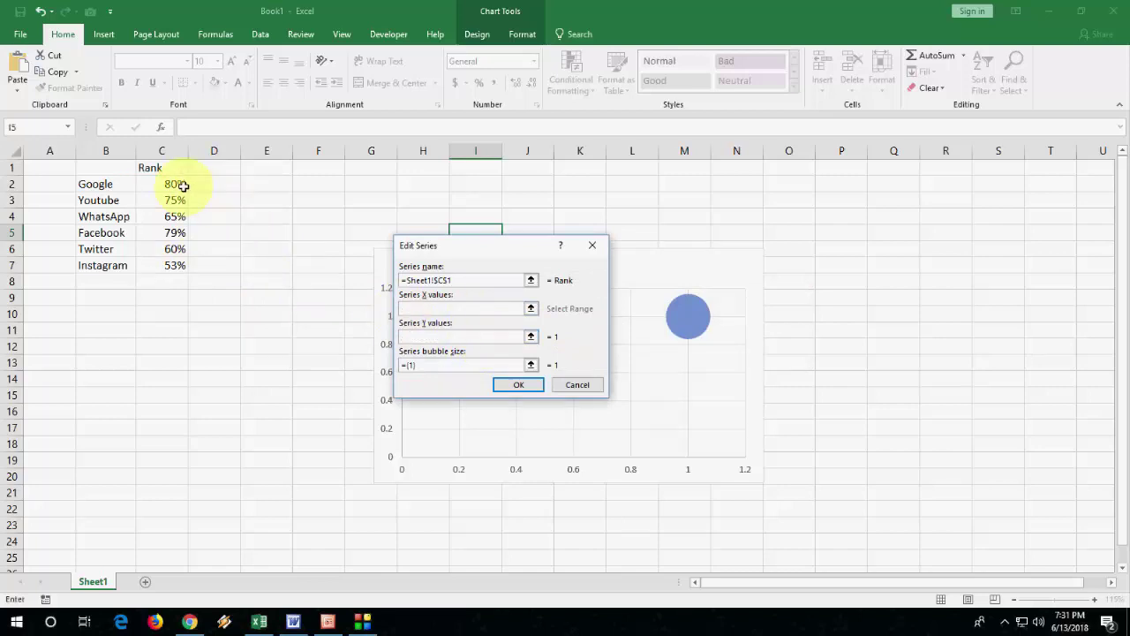
pyautogui.moveTo(181, 185); pyautogui.dragTo(181, 265)
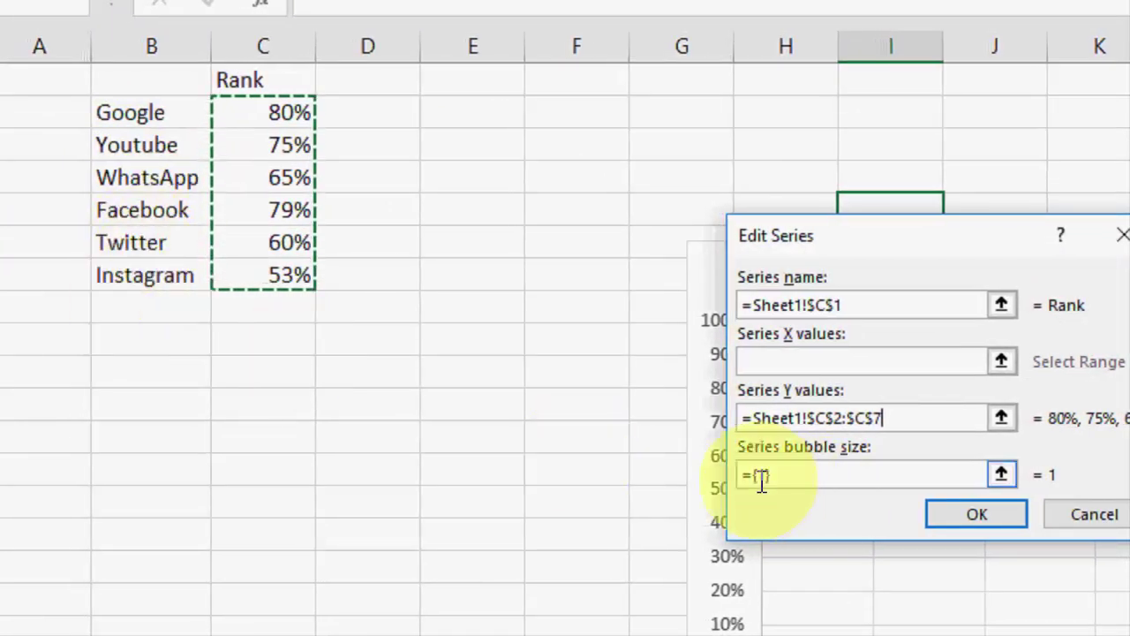
# - Set the series bubble sizes to ={1,1,1,1,1,1} and confirm the series
pyautogui.click(761, 482)
pyautogui.click(787, 471)
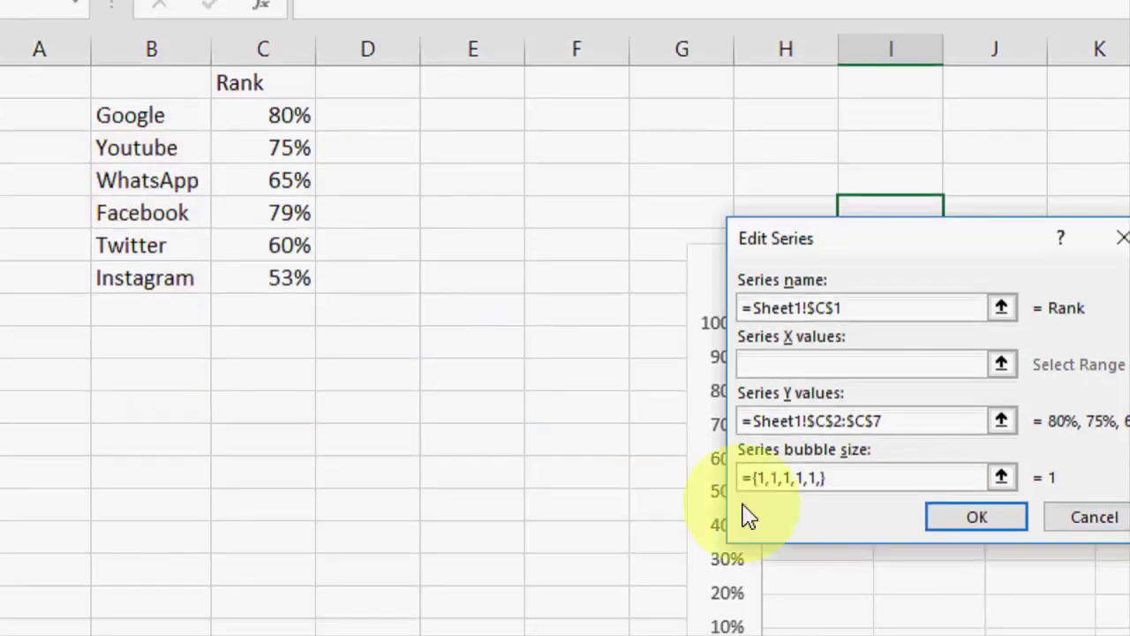
pyautogui.write('1,1}')
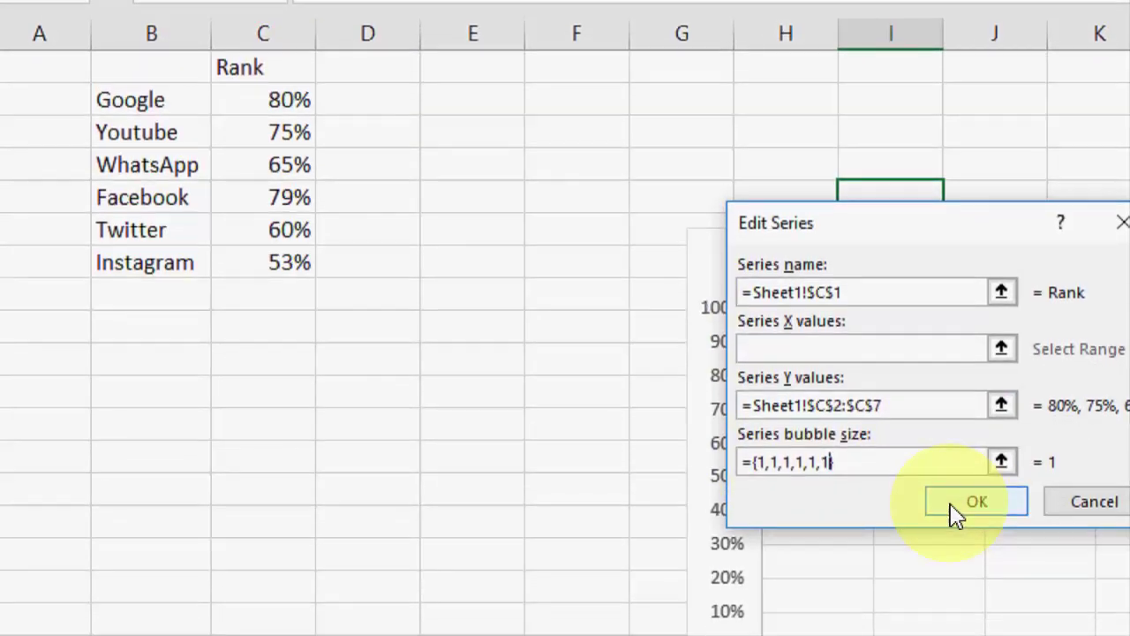
pyautogui.click(964, 515)
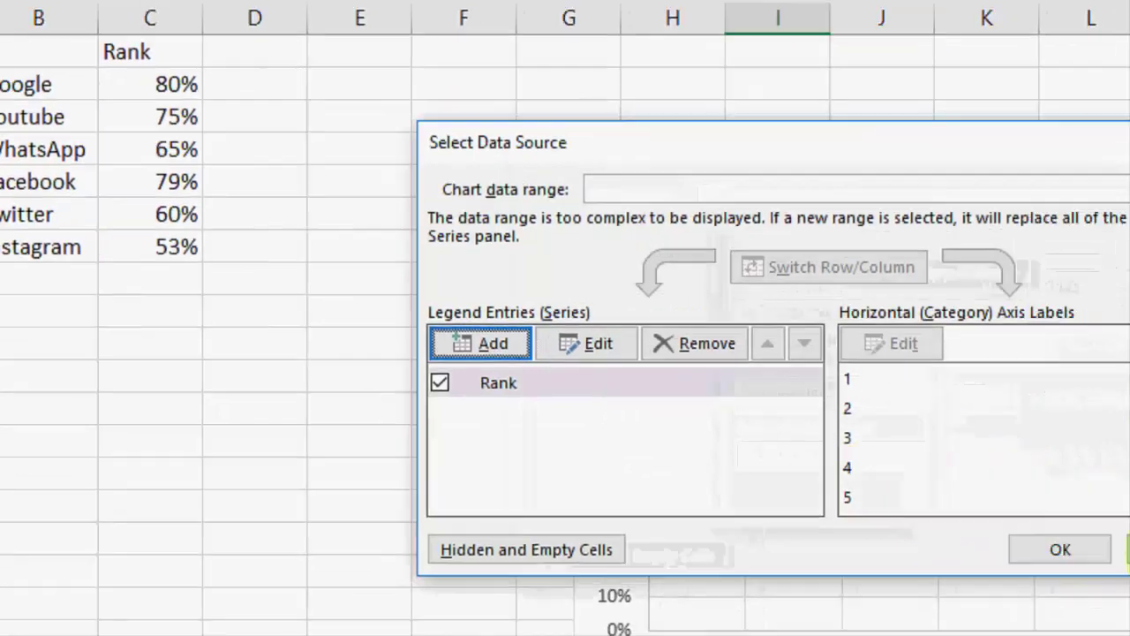
# - Confirm the data, nudge the chart up-left, and fix the vertical axis from 0 to 1
pyautogui.click(1094, 552)
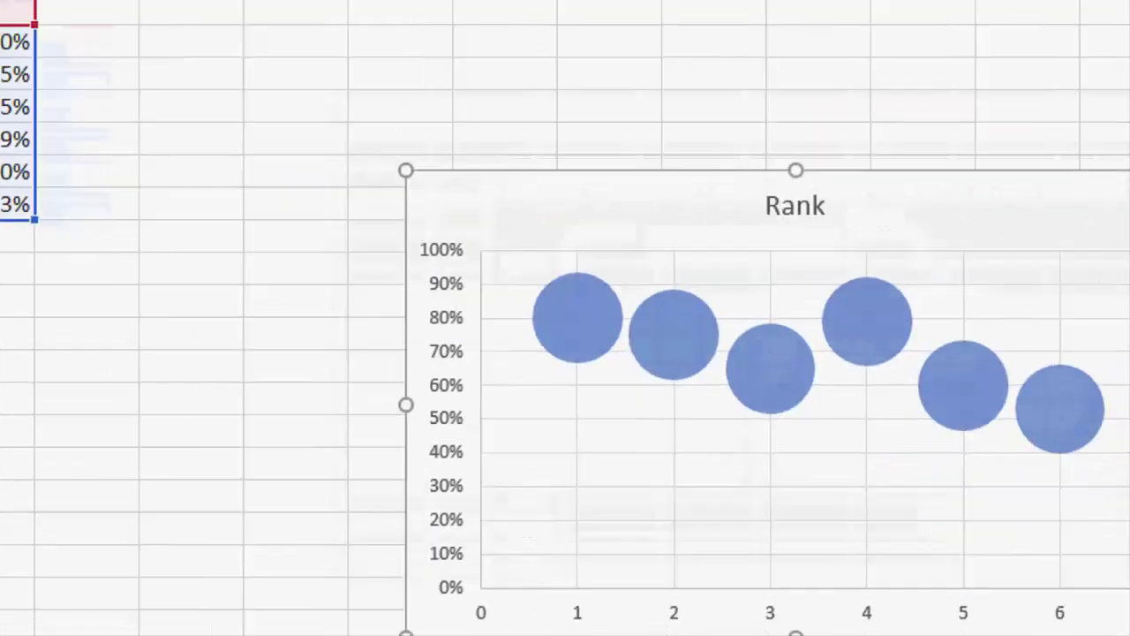
pyautogui.moveTo(774, 175); pyautogui.dragTo(710, 159)
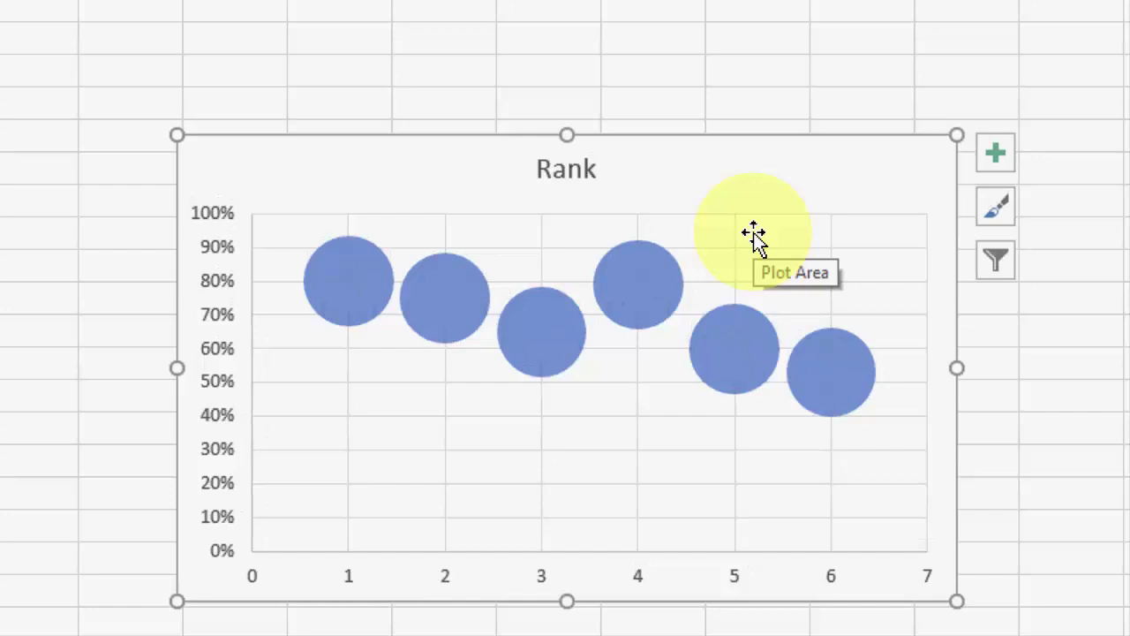
pyautogui.doubleClick(231, 381)
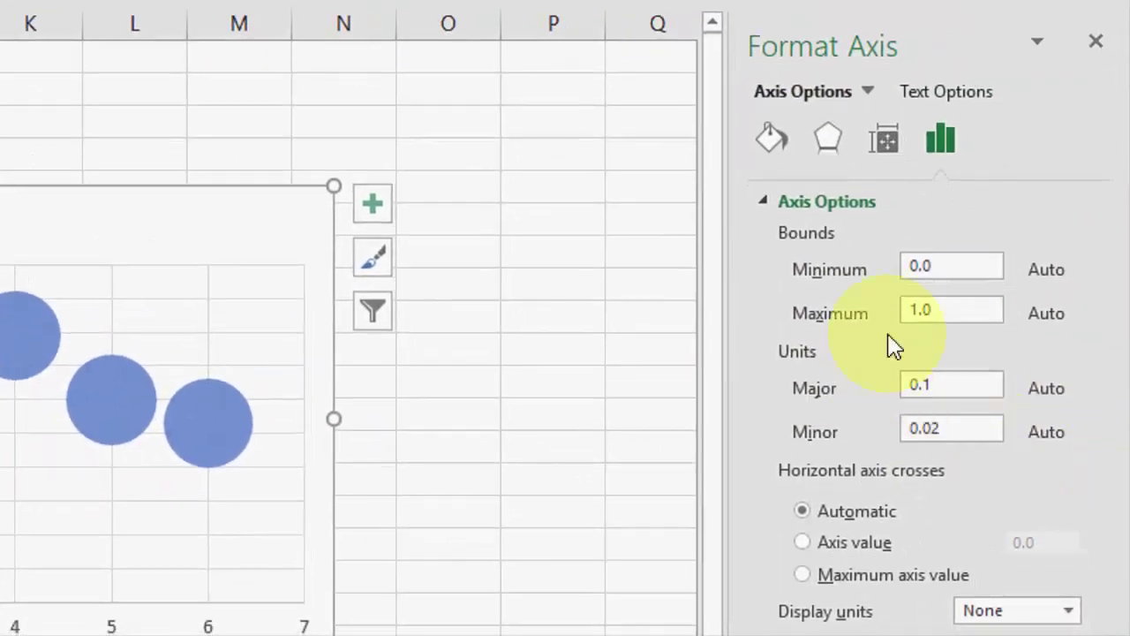
pyautogui.click(863, 258)
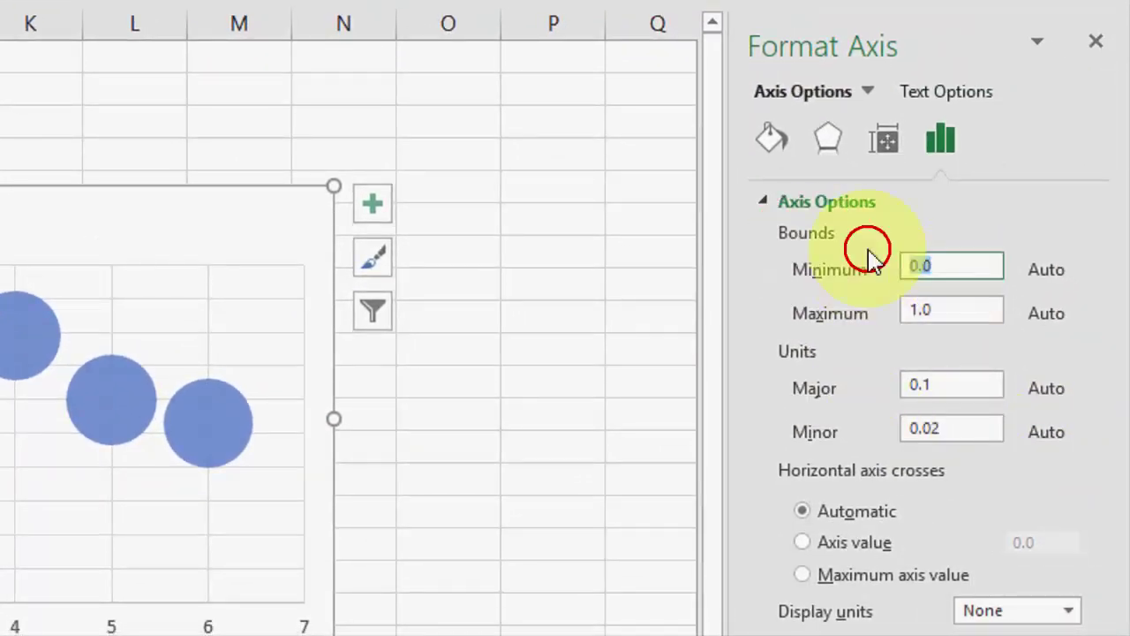
pyautogui.write('0')
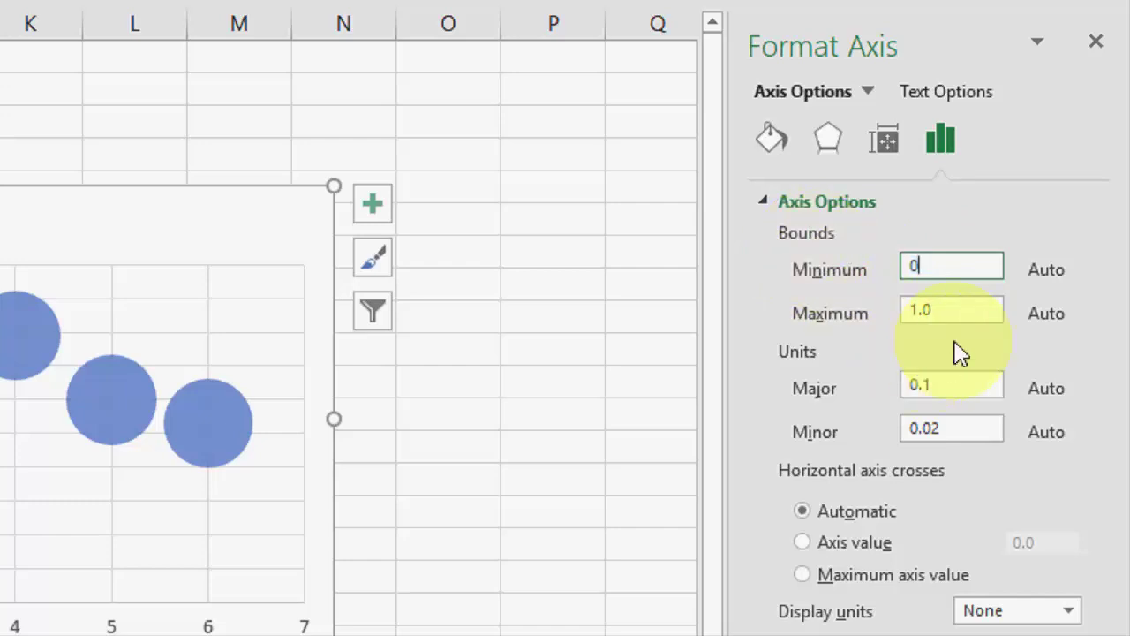
pyautogui.click(962, 314)
pyautogui.write('1')
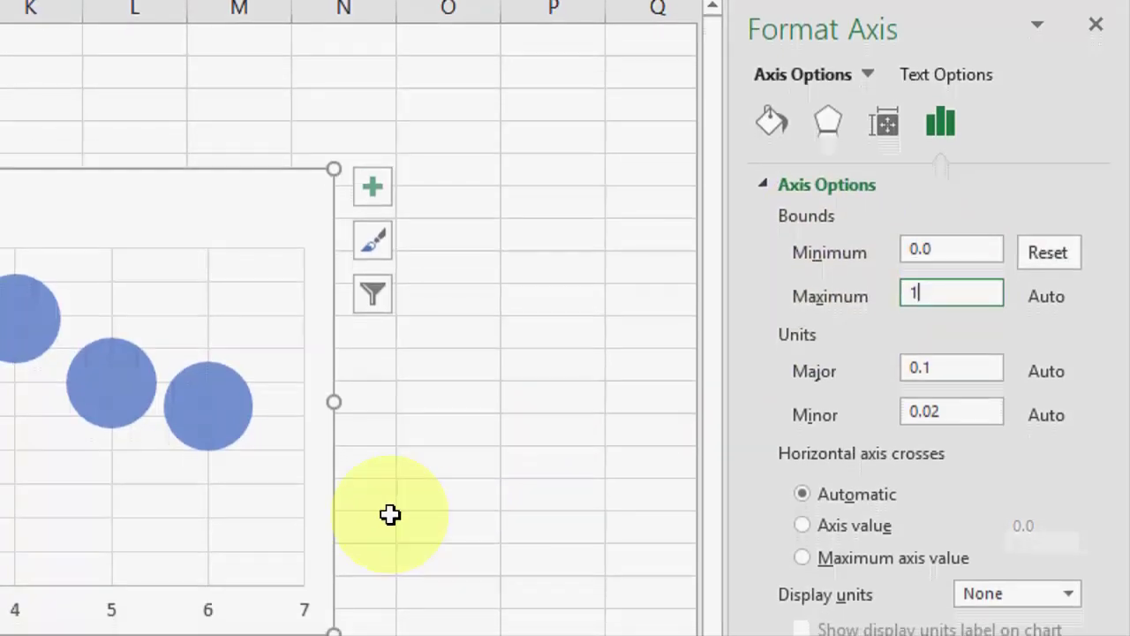
pyautogui.click(462, 468)
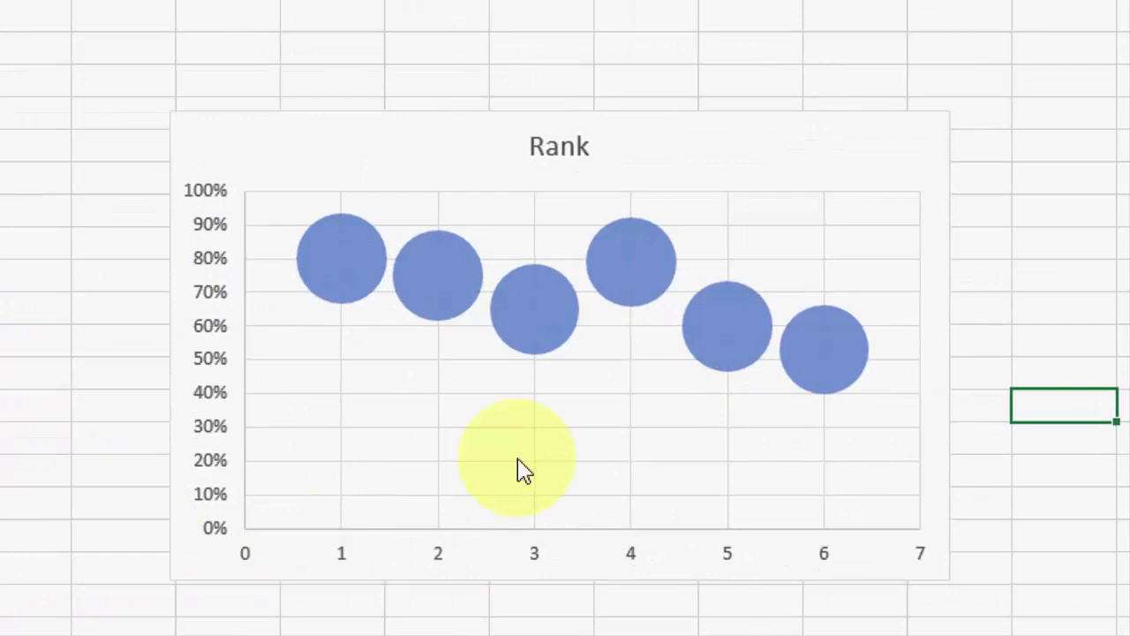
# - Add error bars to the Rank bubbles and bring up their More Options settings
pyautogui.click(549, 324)
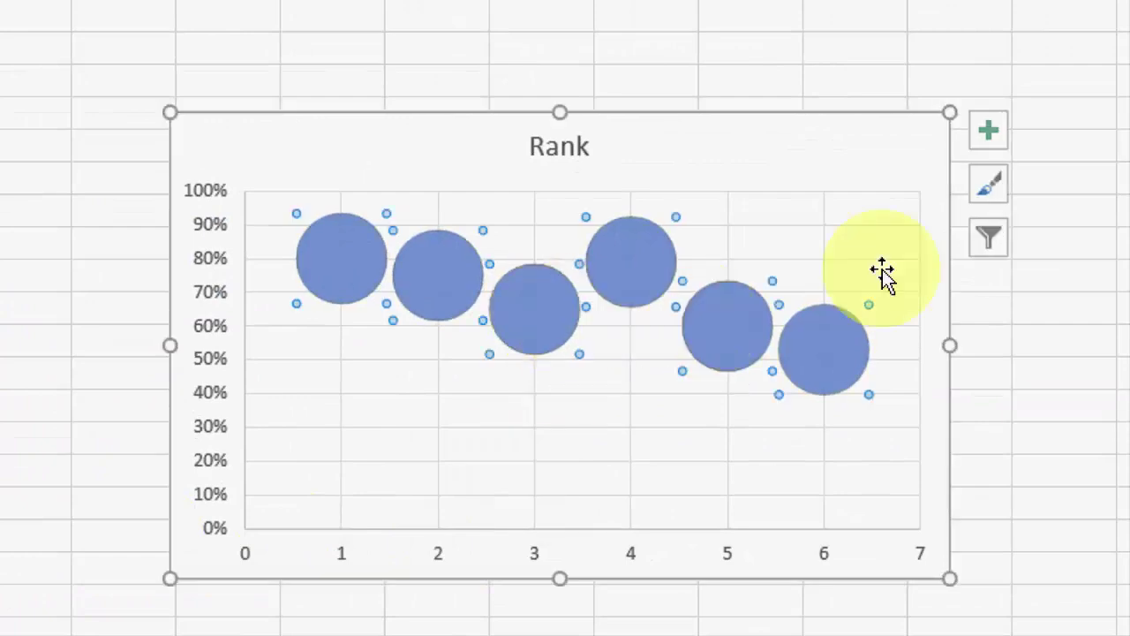
pyautogui.click(986, 142)
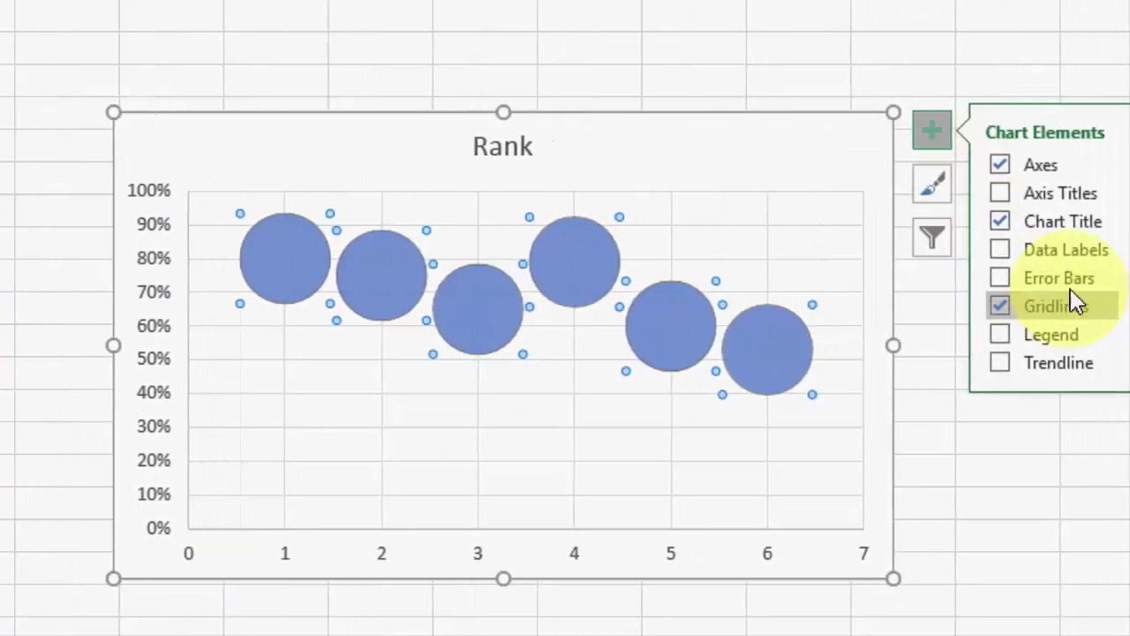
pyautogui.click(1030, 277)
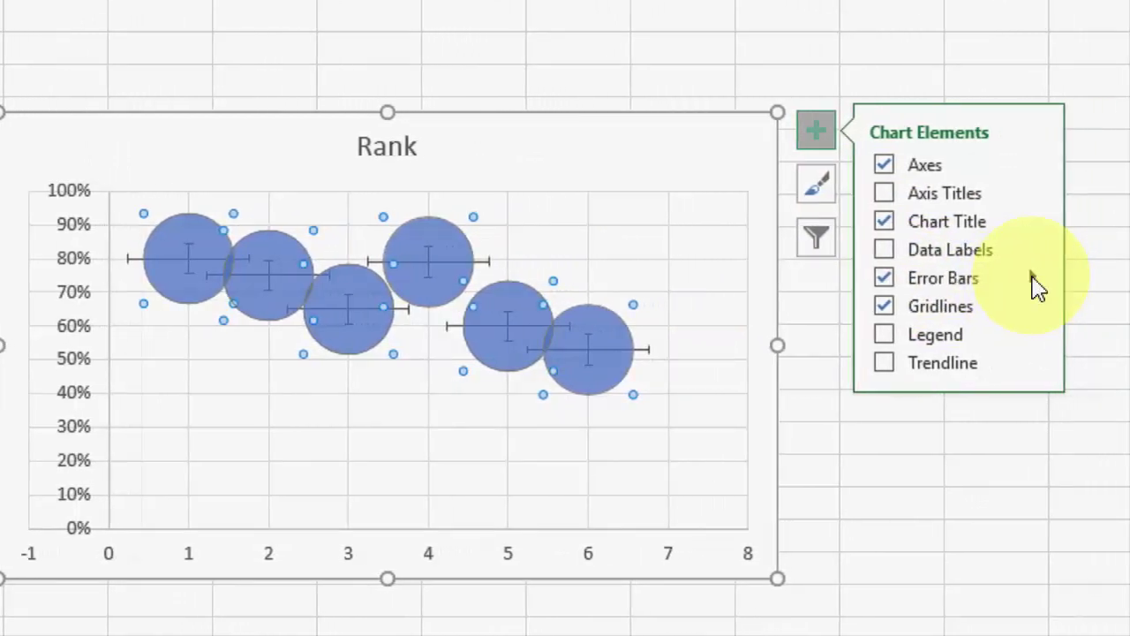
pyautogui.click(1022, 285)
pyautogui.click(1047, 388)
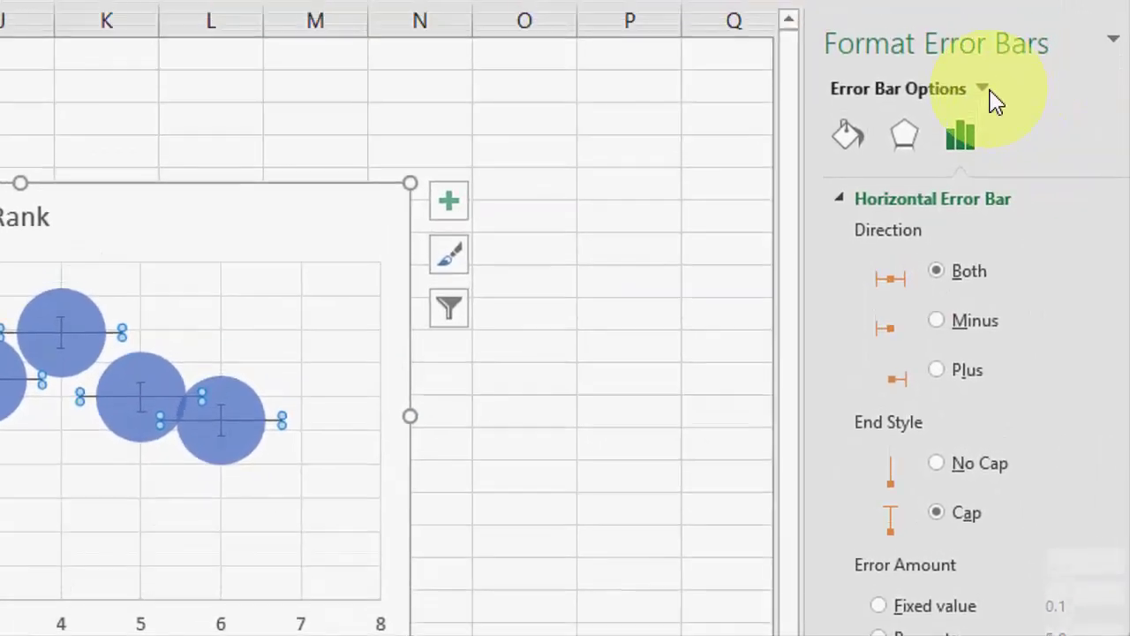
# - Set the Series Rank Y error bars to Minus direction with a 100% percentage amount
pyautogui.click(983, 106)
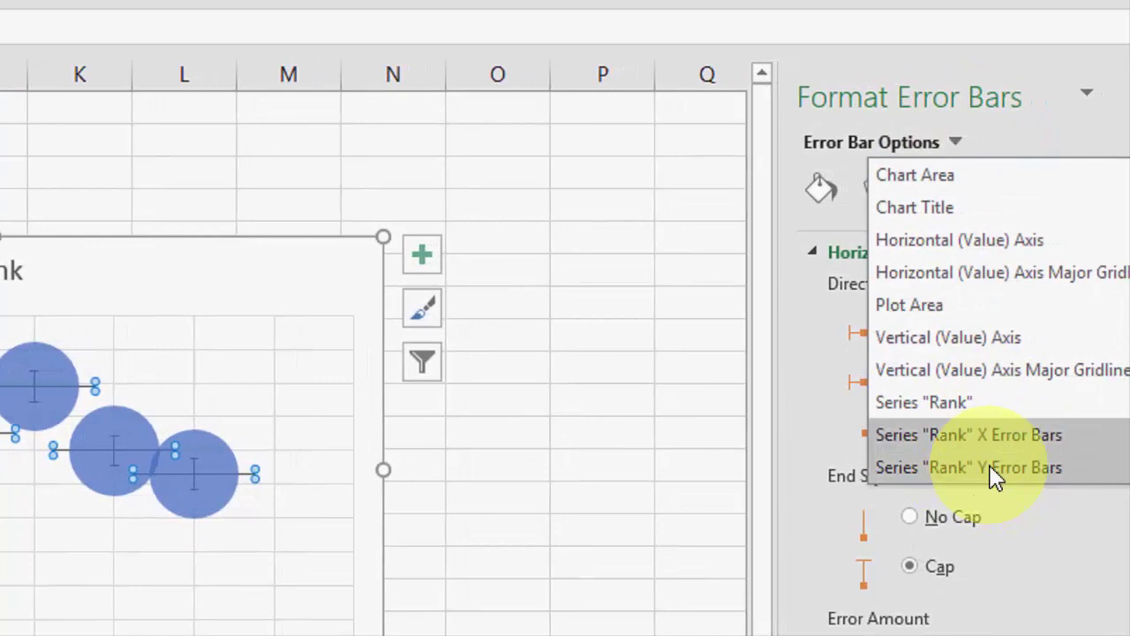
pyautogui.click(989, 469)
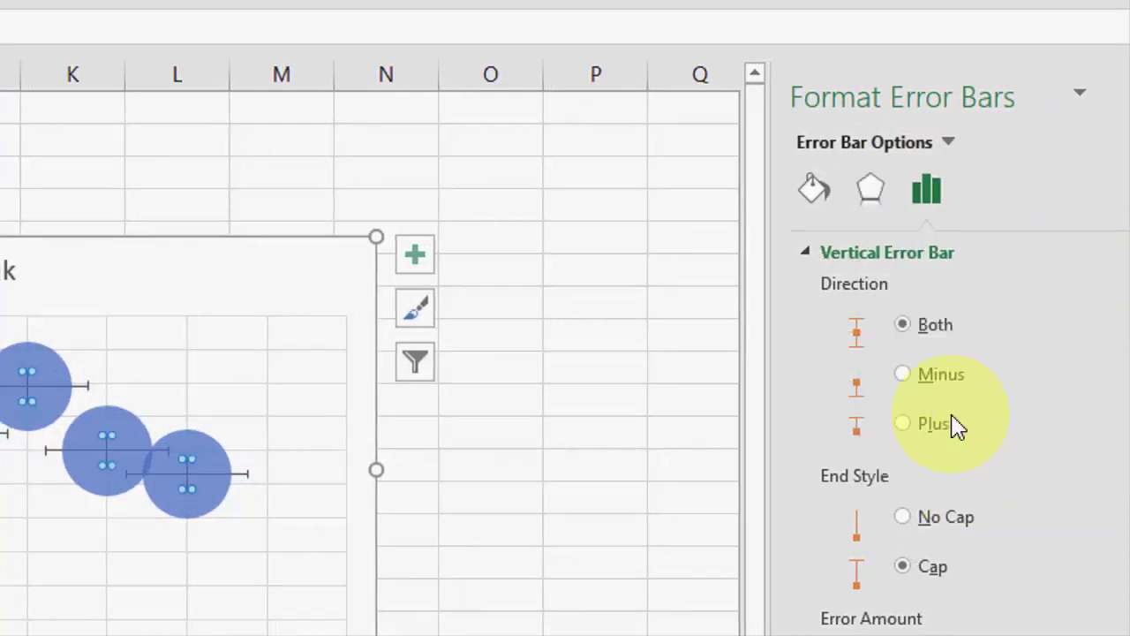
pyautogui.click(935, 372)
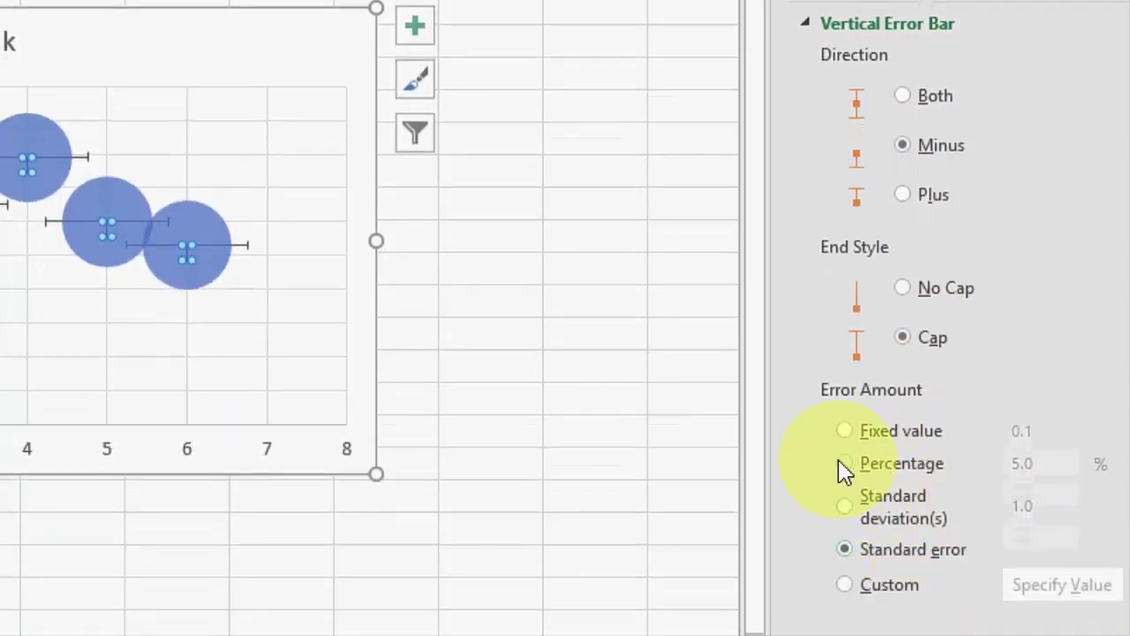
pyautogui.click(845, 466)
pyautogui.click(1033, 468)
pyautogui.write('100')
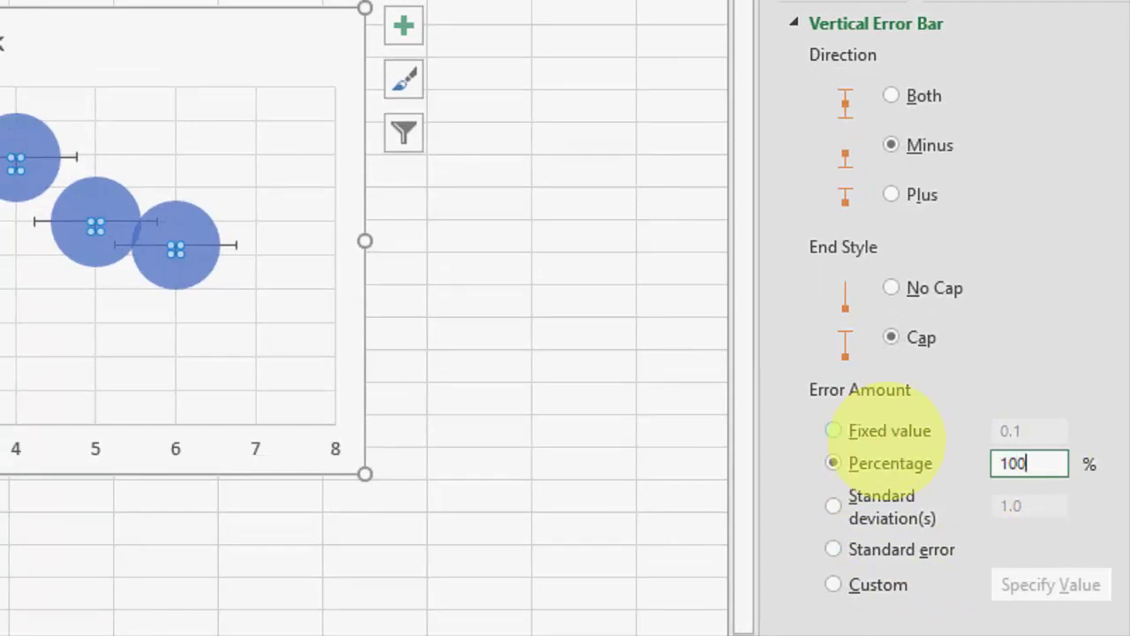
pyautogui.click(539, 368)
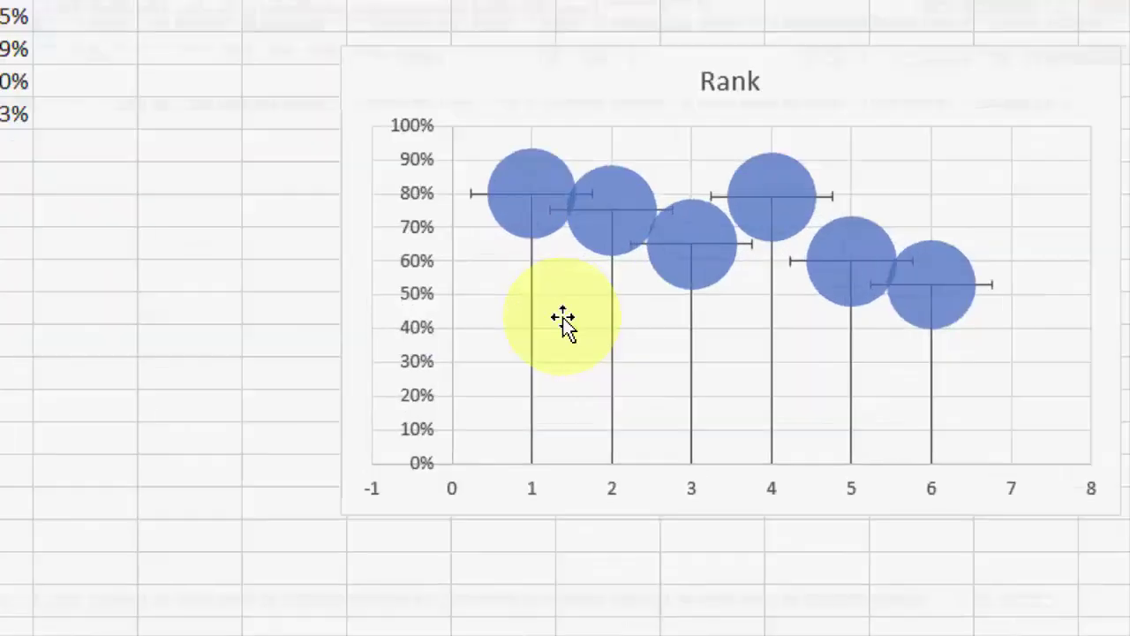
pyautogui.press('alt')
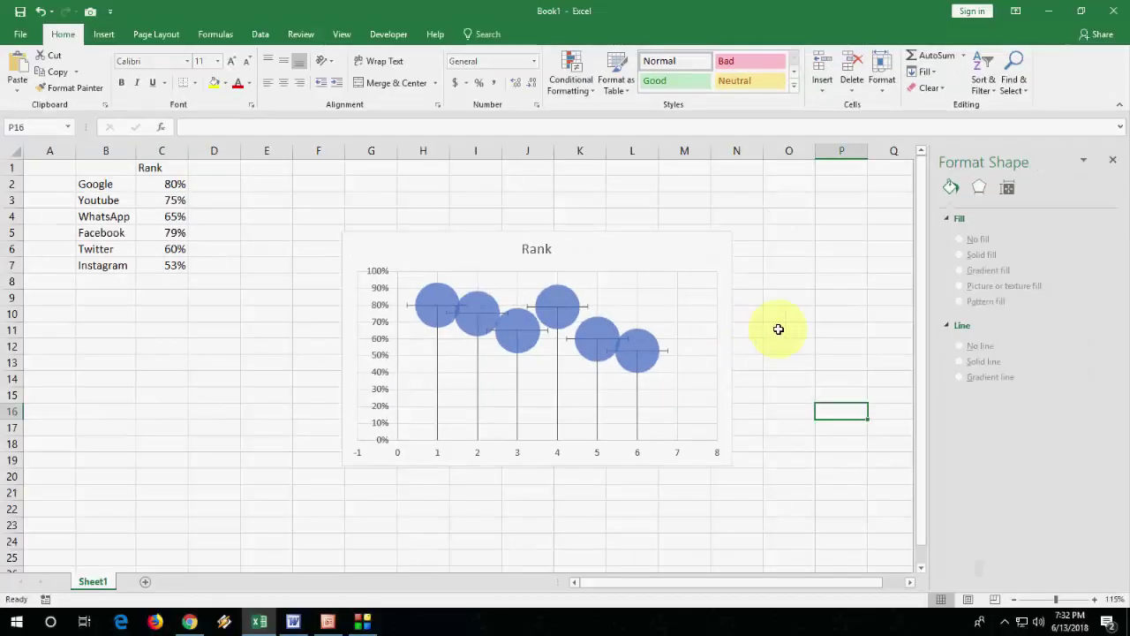
# - Delete the horizontal X error bars from the Rank chart
pyautogui.click(764, 331)
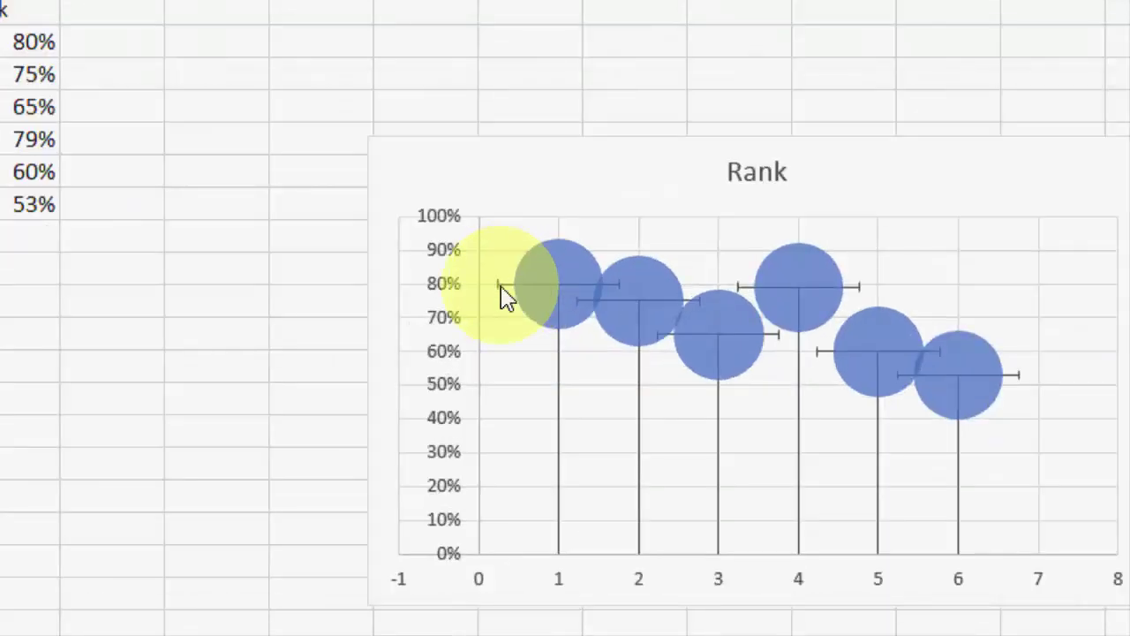
pyautogui.click(500, 286)
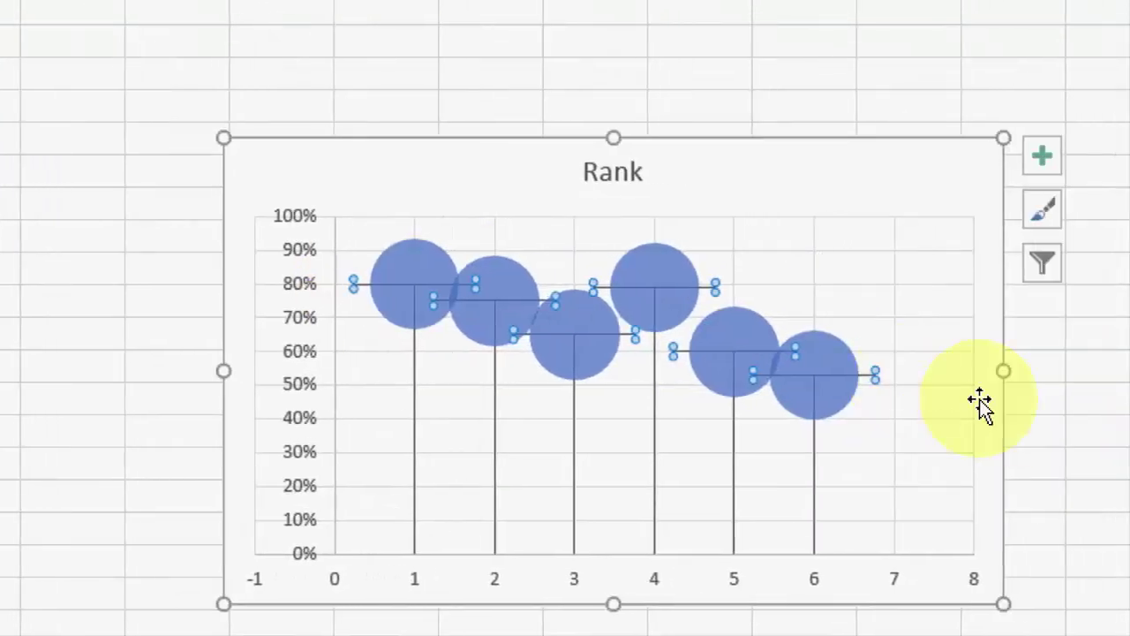
pyautogui.press('Delete')
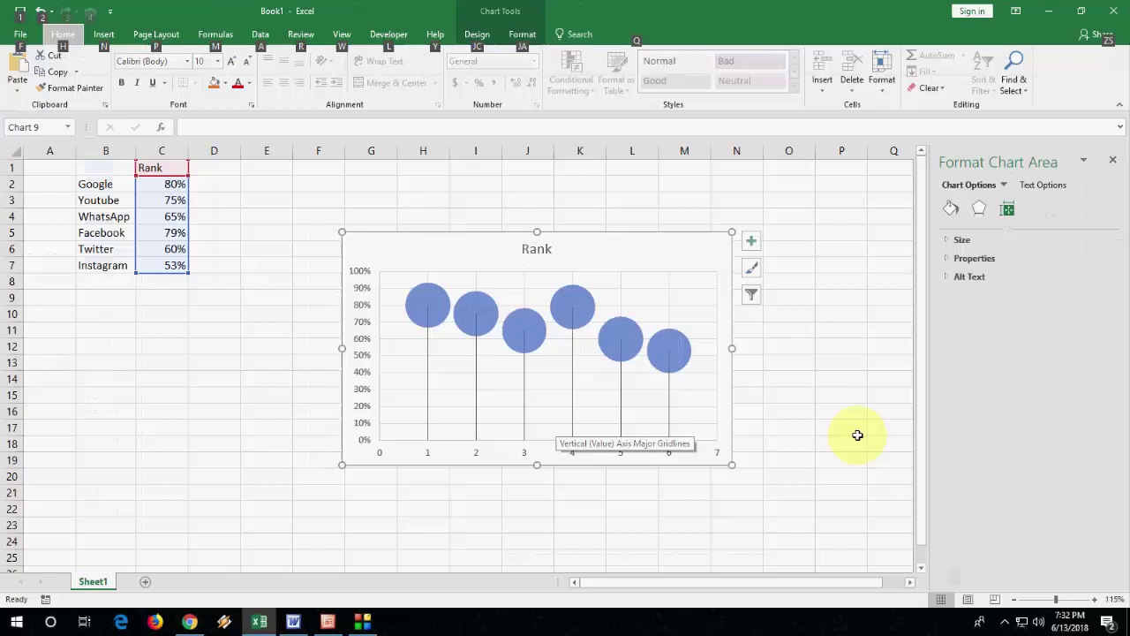
# - Apply a Chart Design style giving shaded blue bubbles and a bold title
pyautogui.click(857, 434)
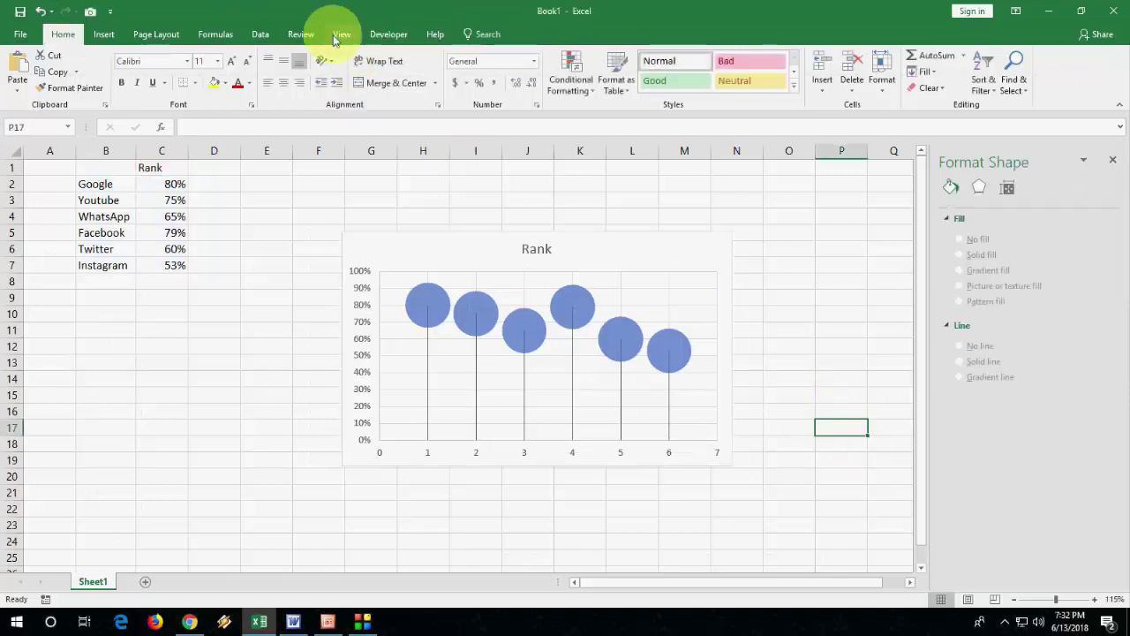
pyautogui.click(386, 241)
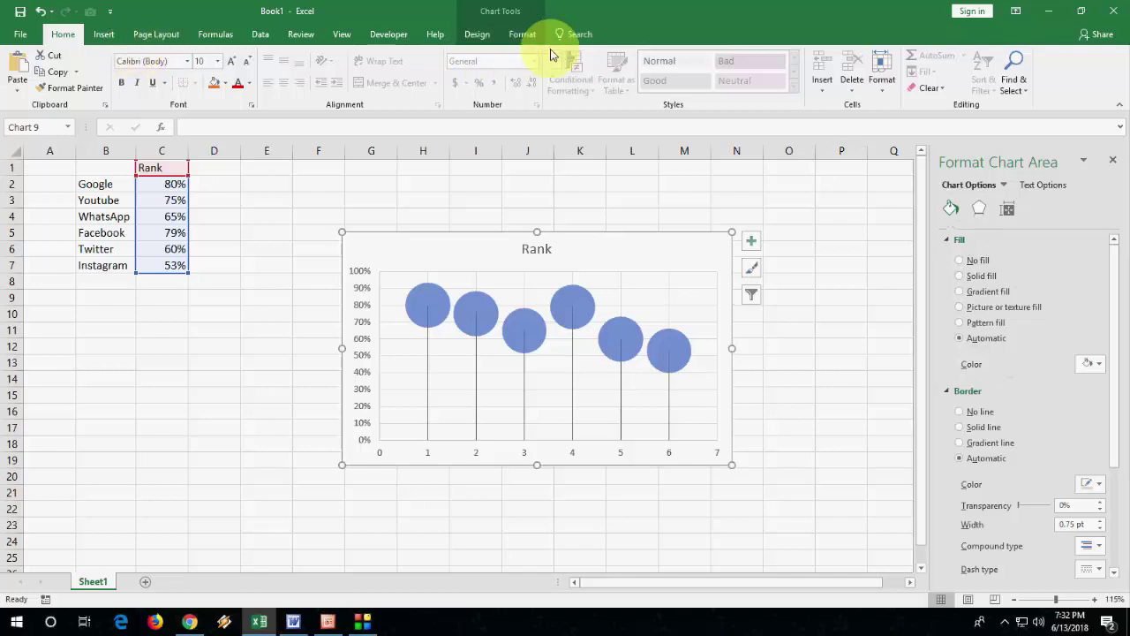
pyautogui.click(469, 37)
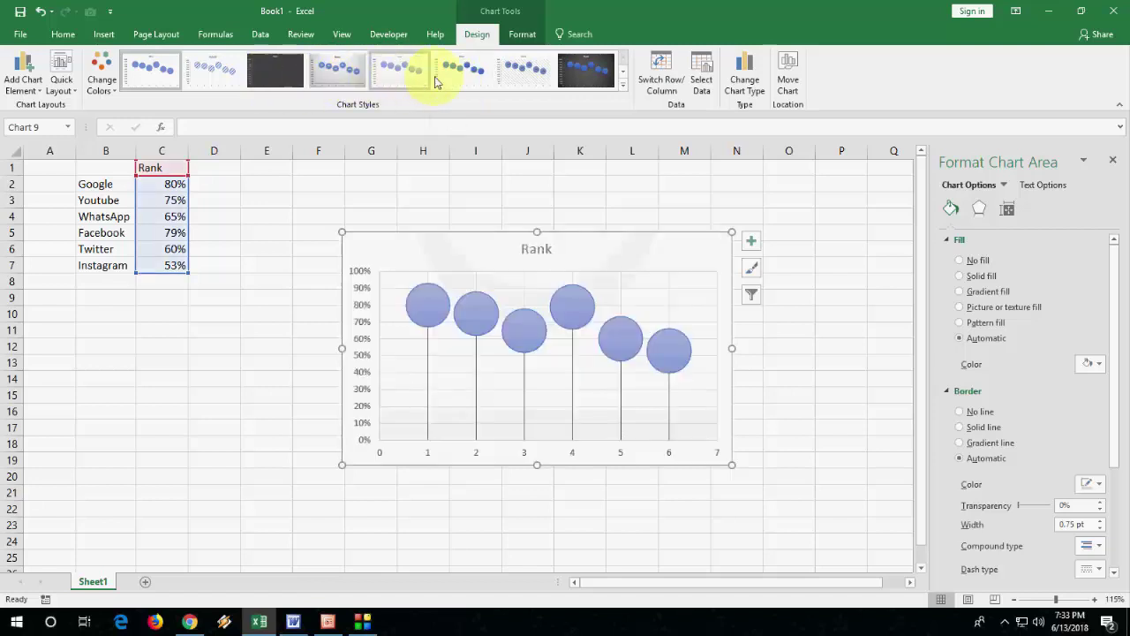
pyautogui.click(472, 79)
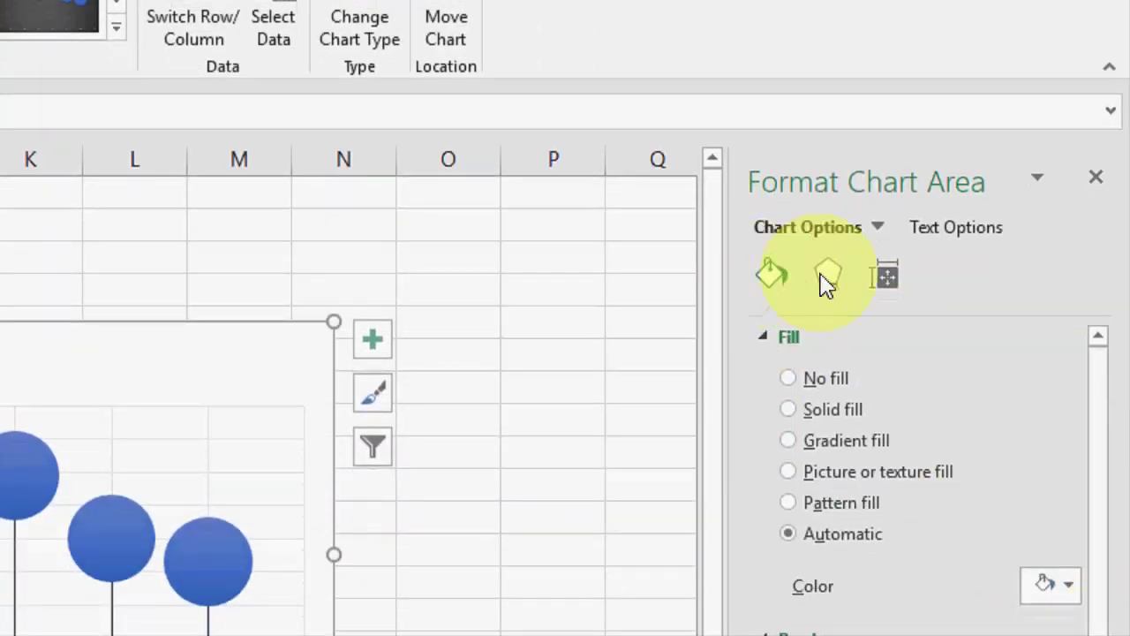
# - Give the chart area background a dotted pattern fill
pyautogui.click(828, 276)
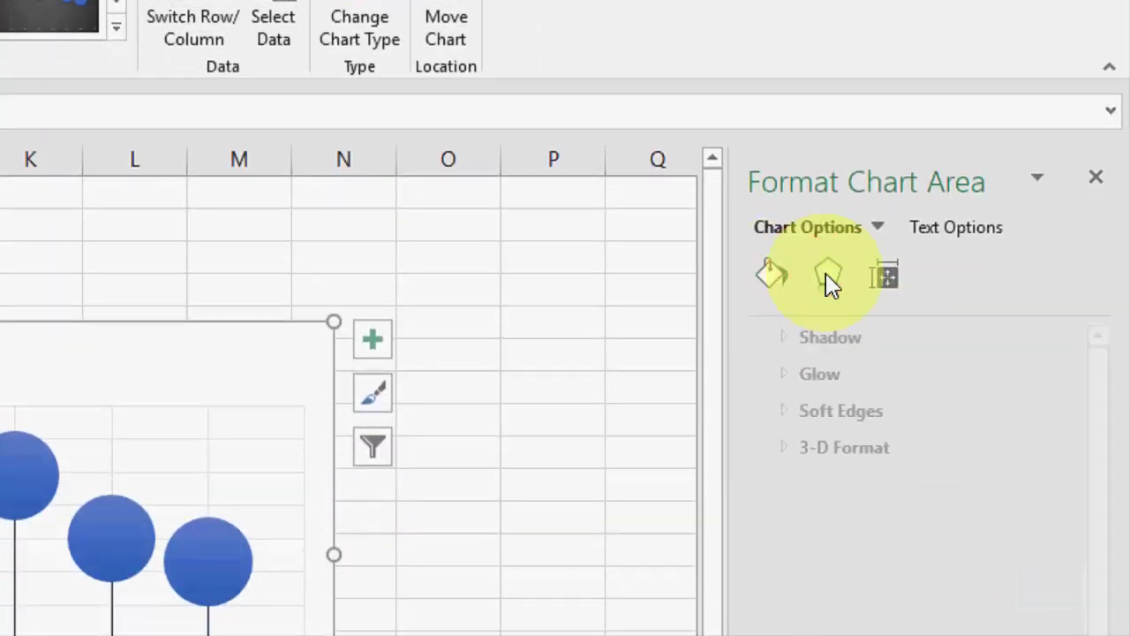
pyautogui.click(773, 279)
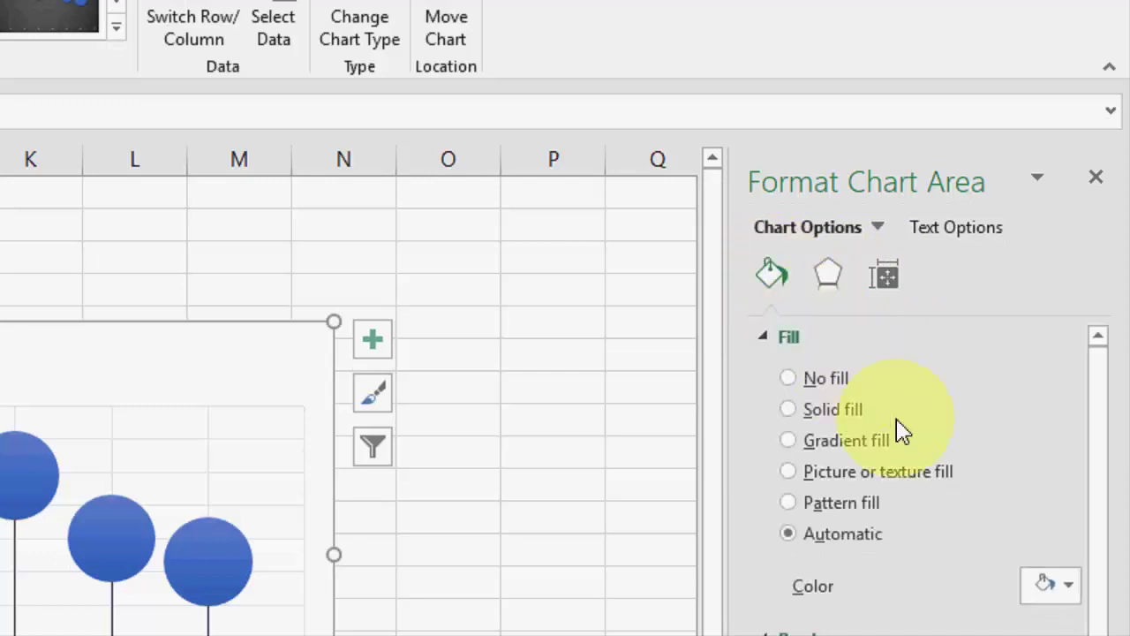
pyautogui.click(828, 503)
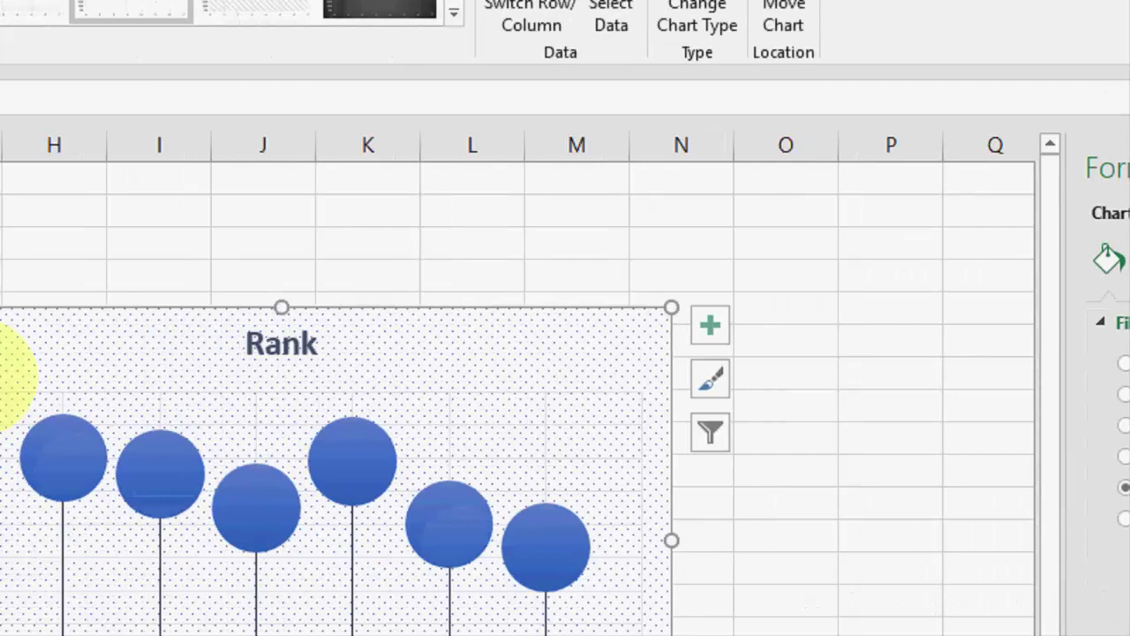
pyautogui.click(918, 445)
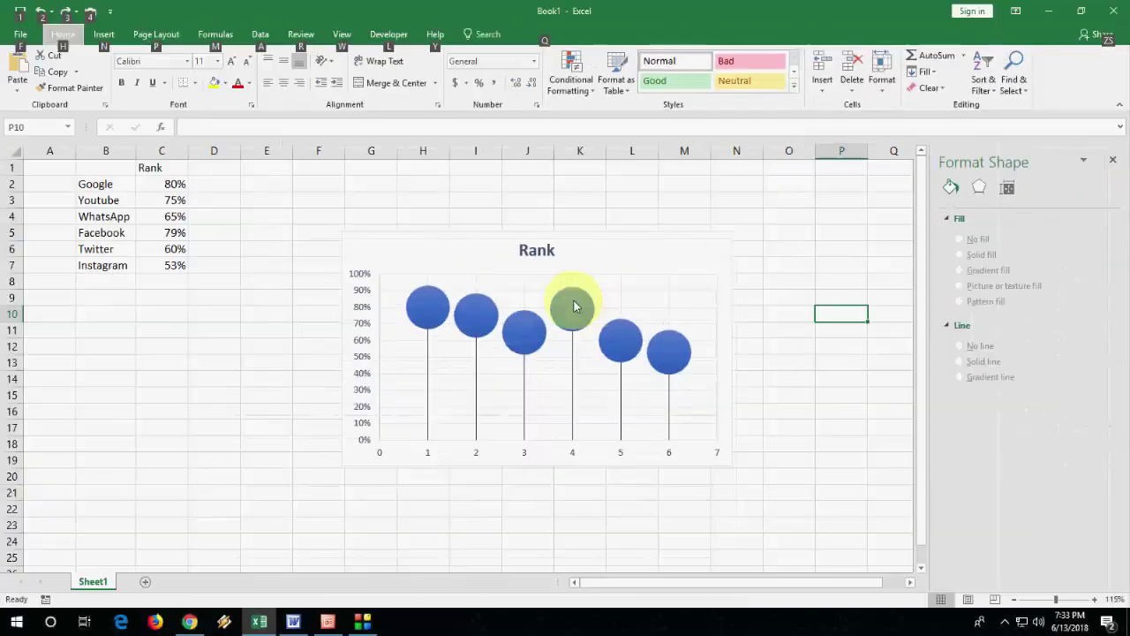
# - Enable Vary colors by point on the bubble series so each bubble gets its own colour
pyautogui.click(572, 305)
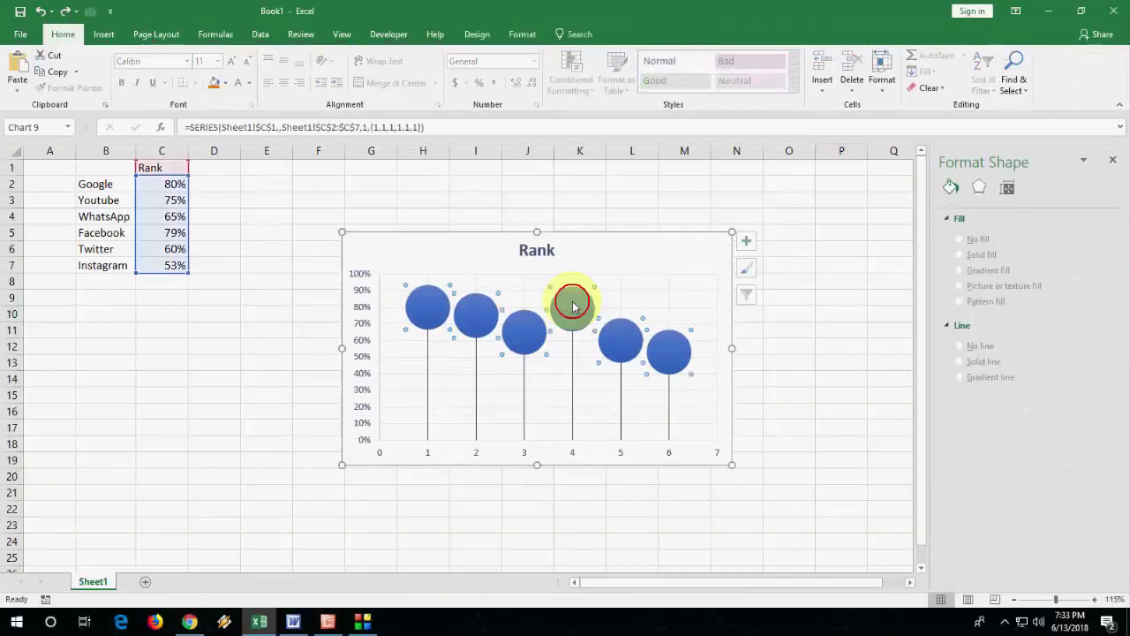
pyautogui.rightClick(565, 306)
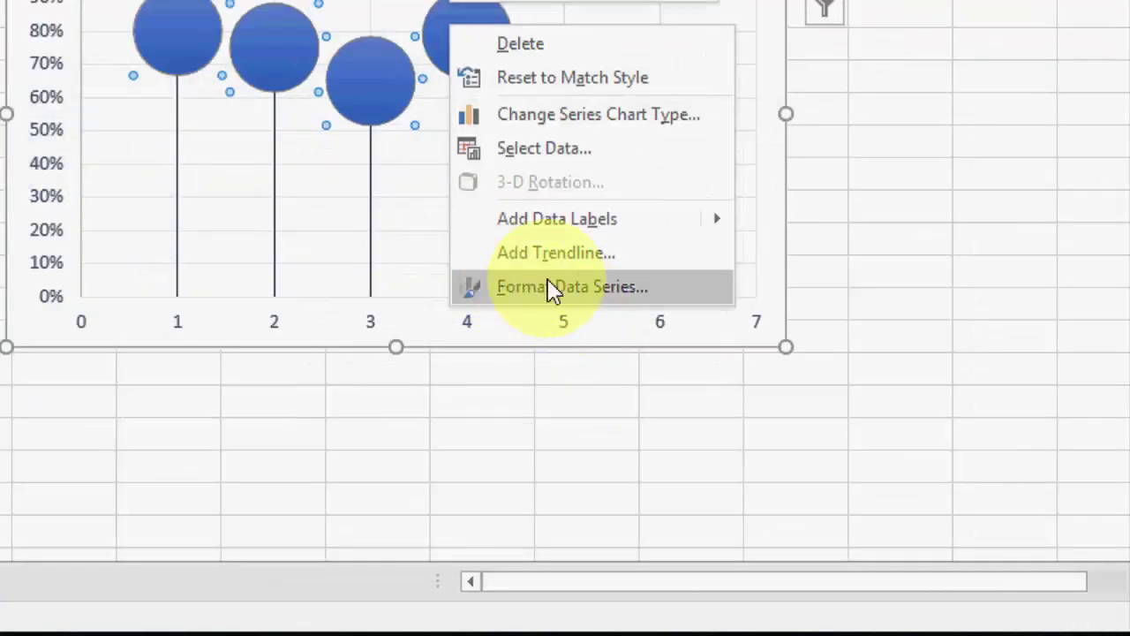
pyautogui.click(549, 287)
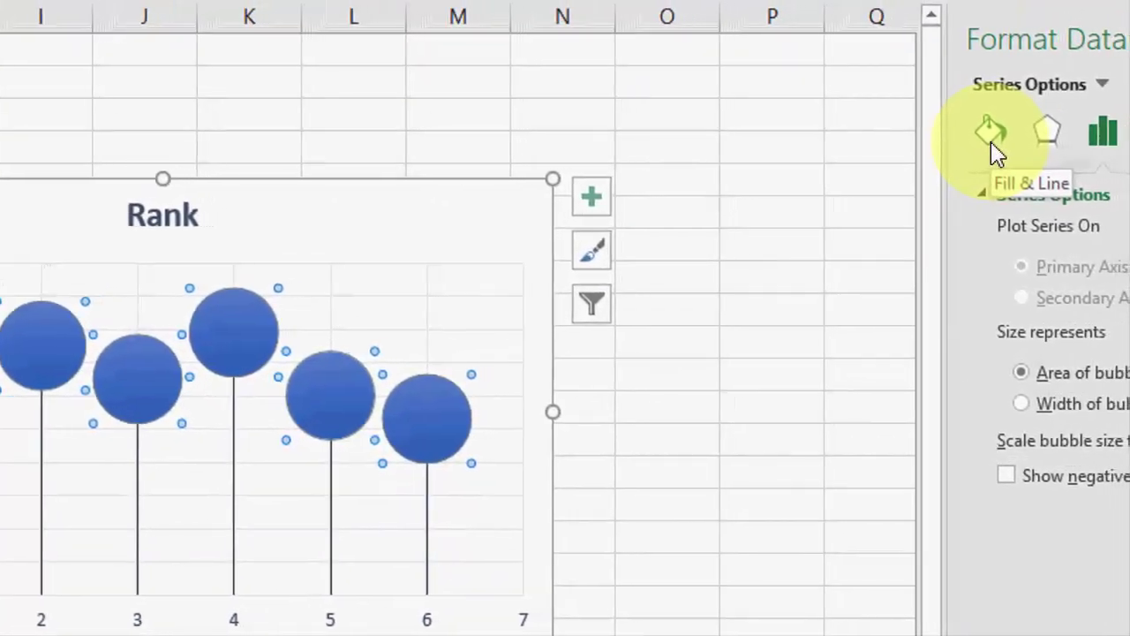
pyautogui.click(991, 141)
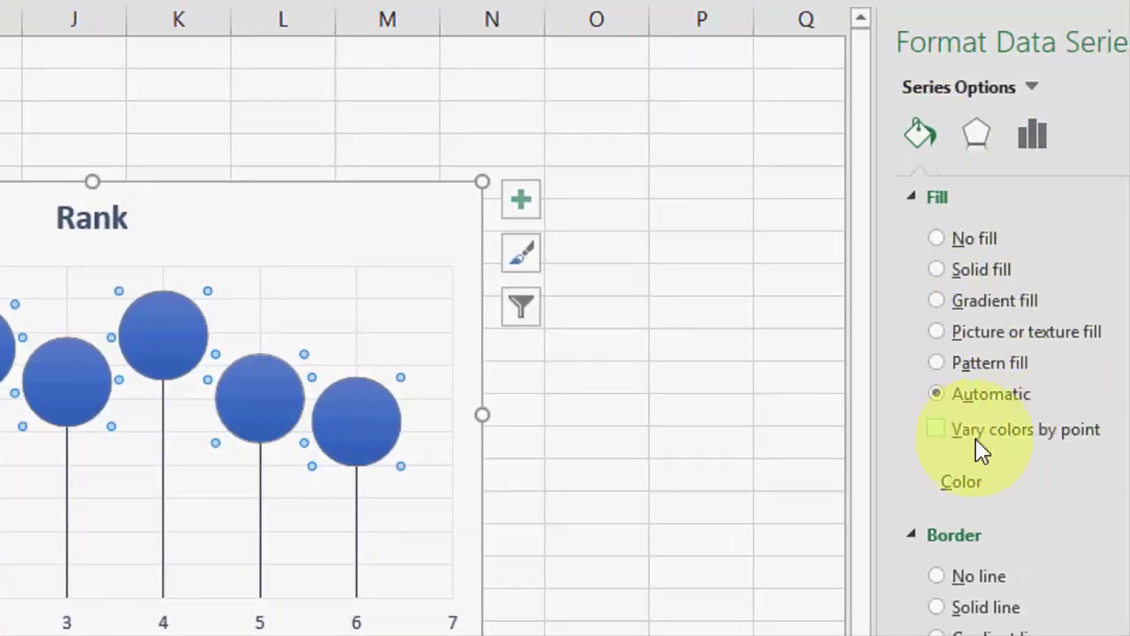
pyautogui.click(982, 441)
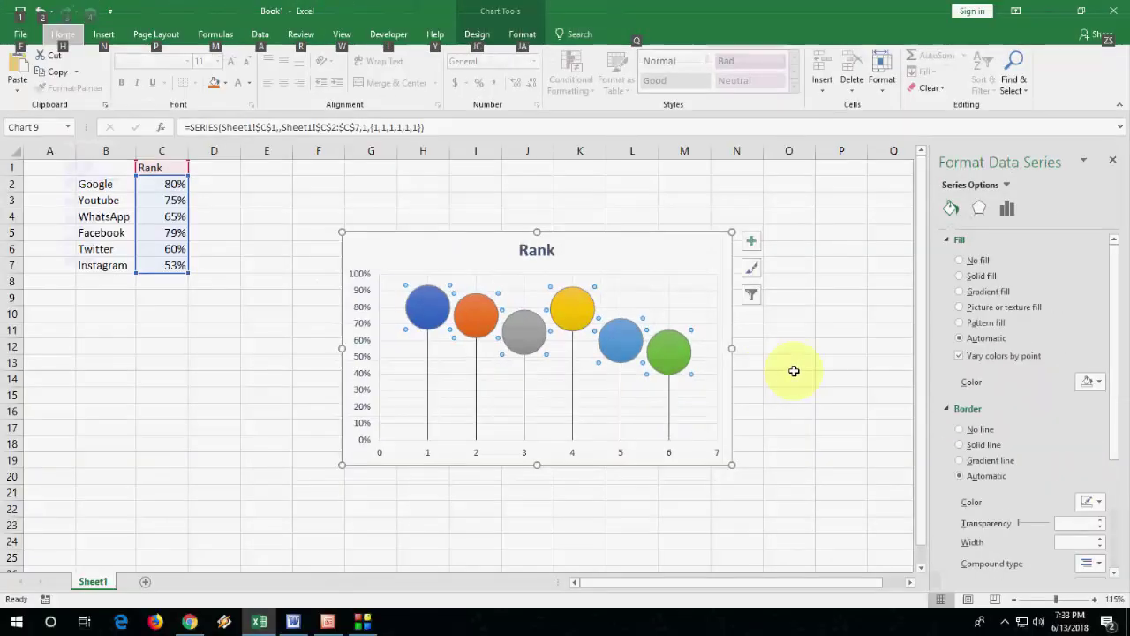
pyautogui.click(794, 370)
# - Remove the axes and gridlines from the Rank chart through Chart Elements
pyautogui.click(658, 267)
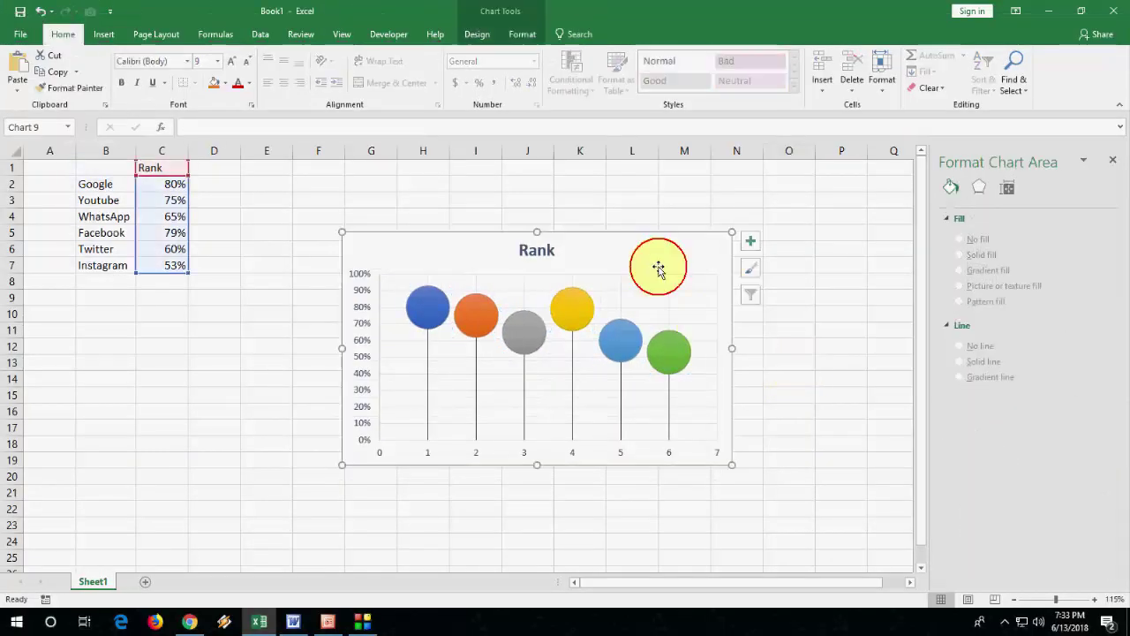
pyautogui.click(752, 241)
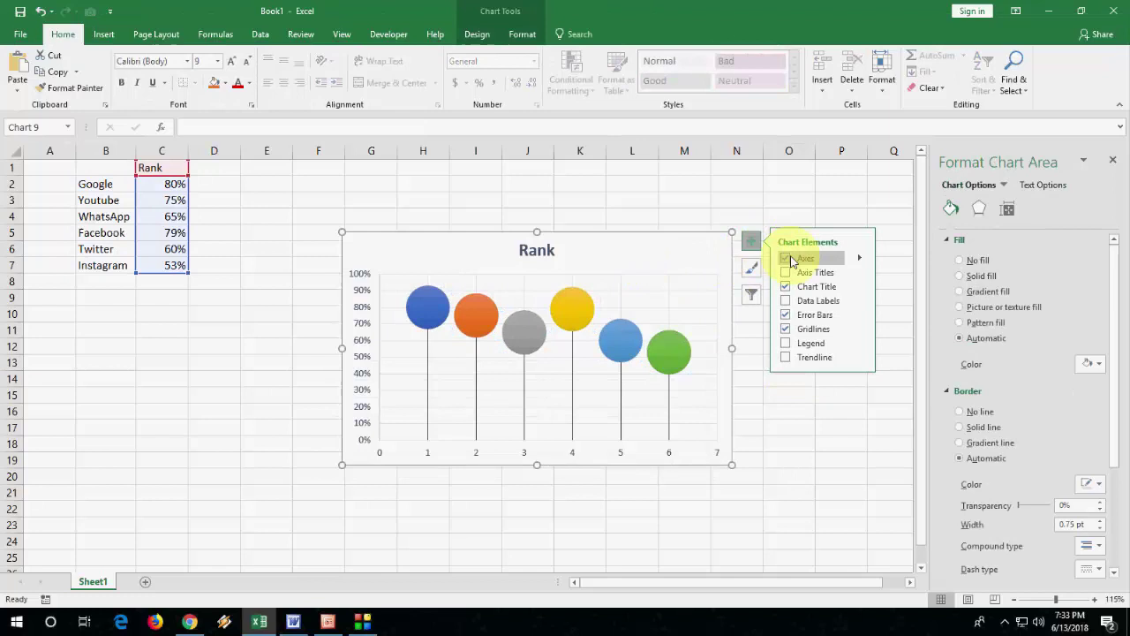
pyautogui.click(791, 259)
pyautogui.click(808, 329)
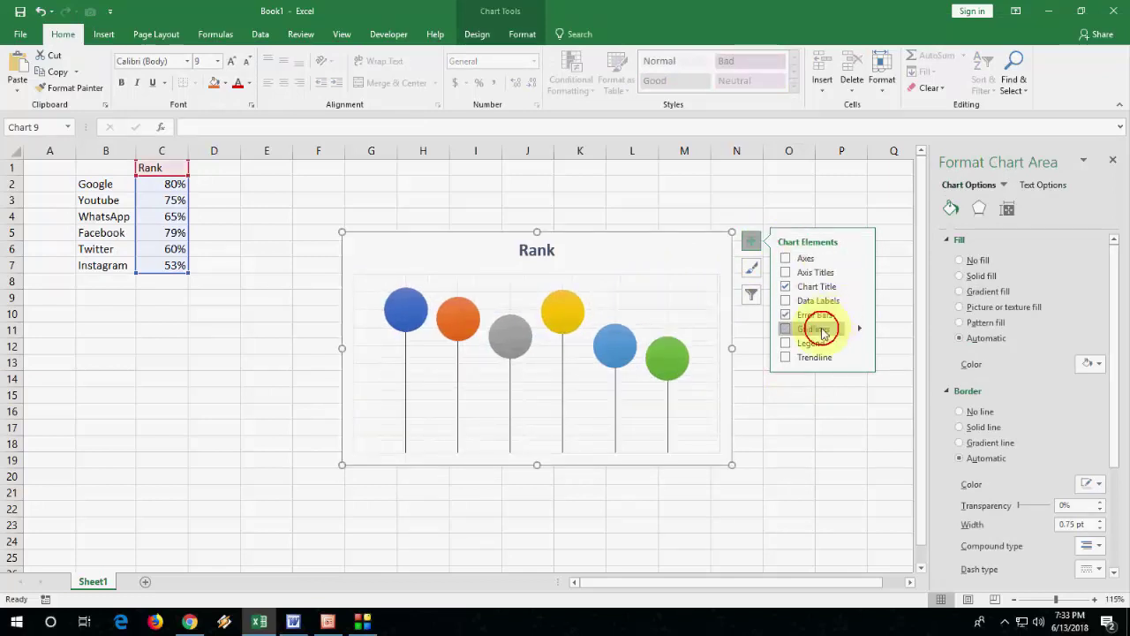
pyautogui.click(644, 315)
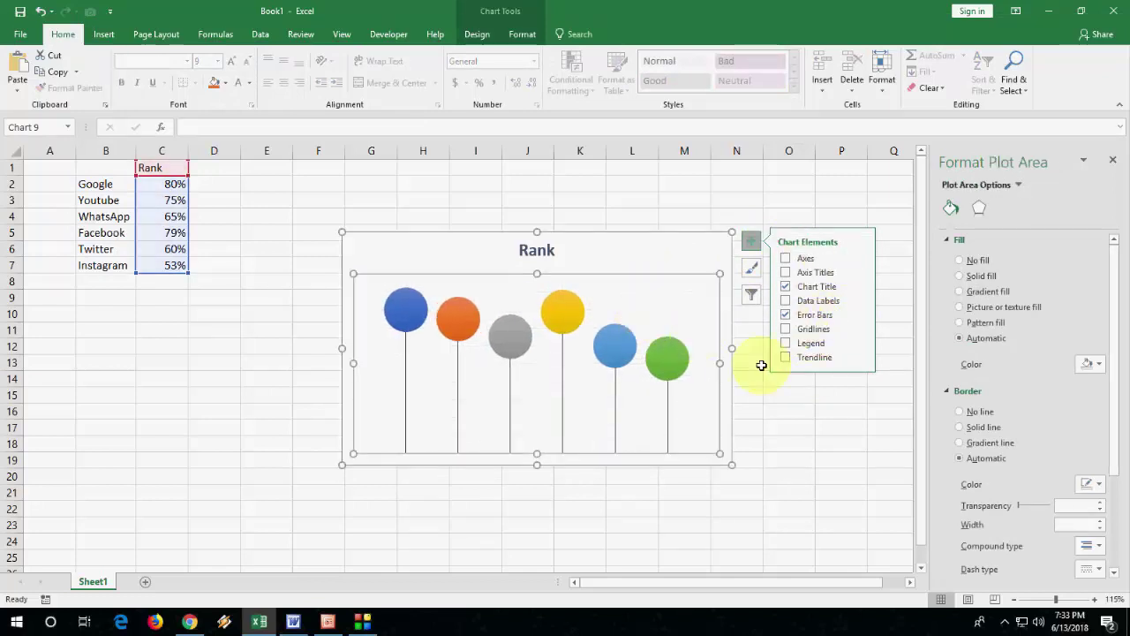
pyautogui.click(817, 412)
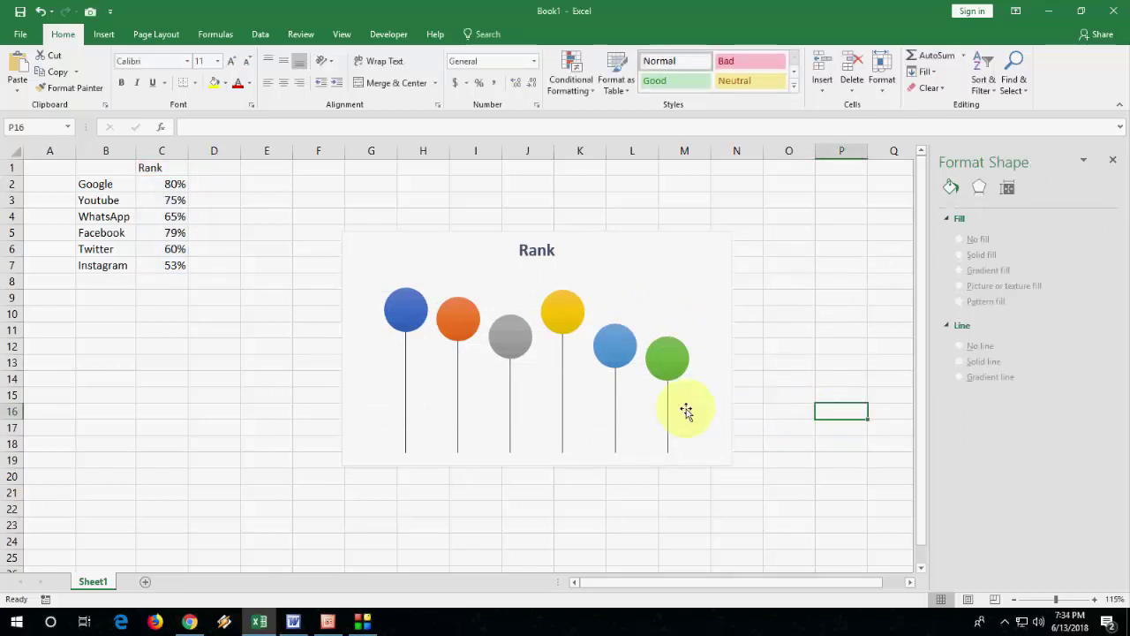
pyautogui.click(615, 415)
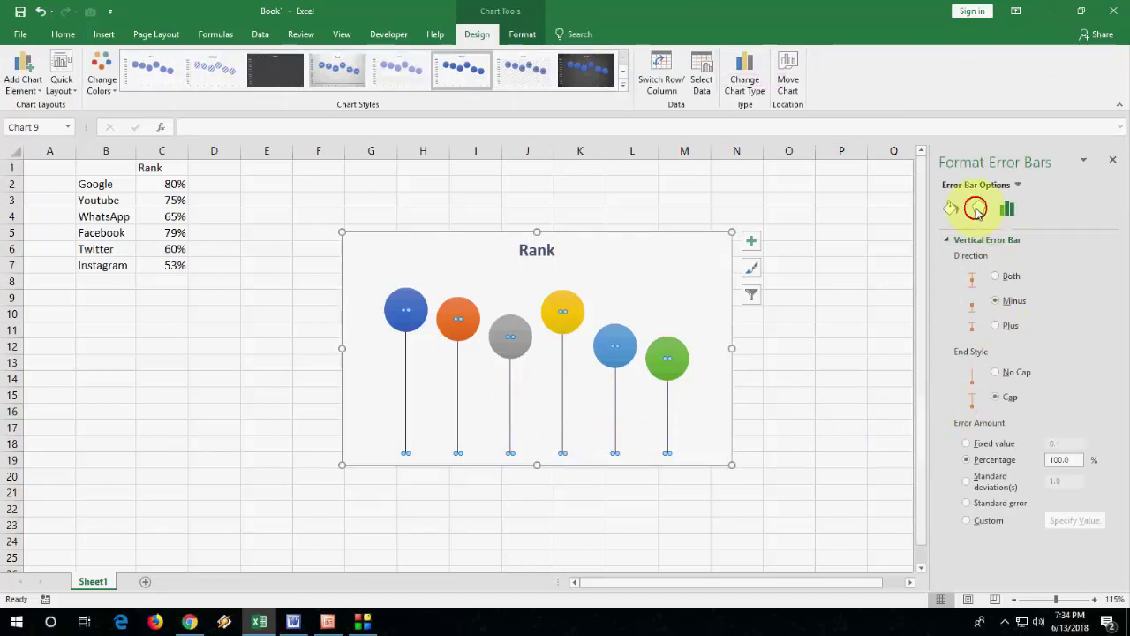
# - Make the error-bar string lines under the bubbles solid 1.5 pt lines
pyautogui.click(978, 210)
pyautogui.click(951, 208)
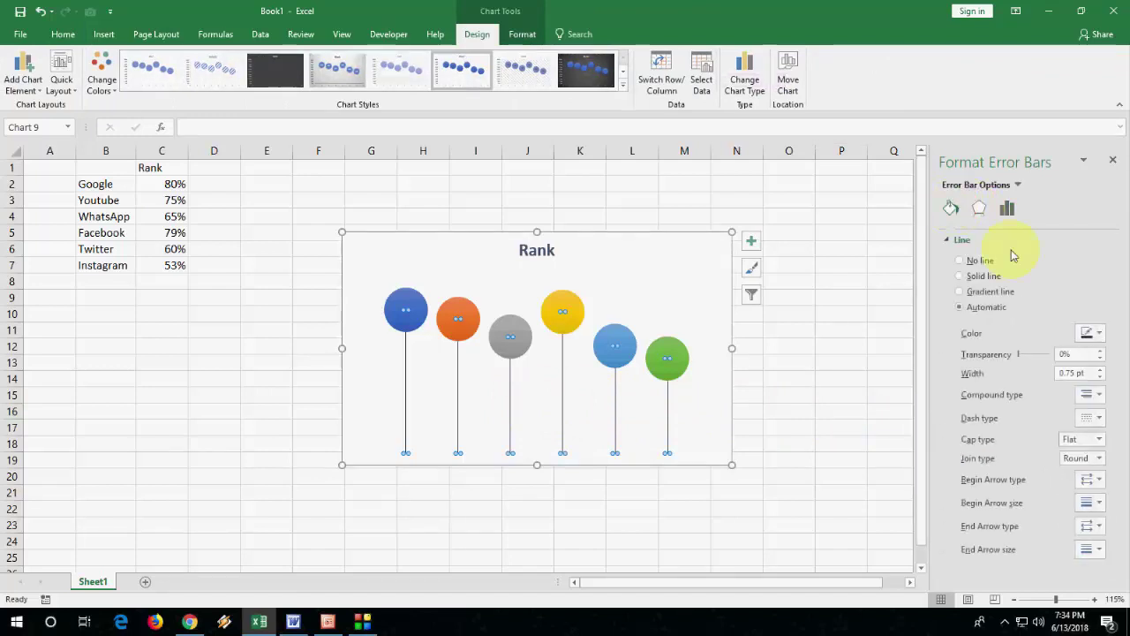
pyautogui.click(1081, 374)
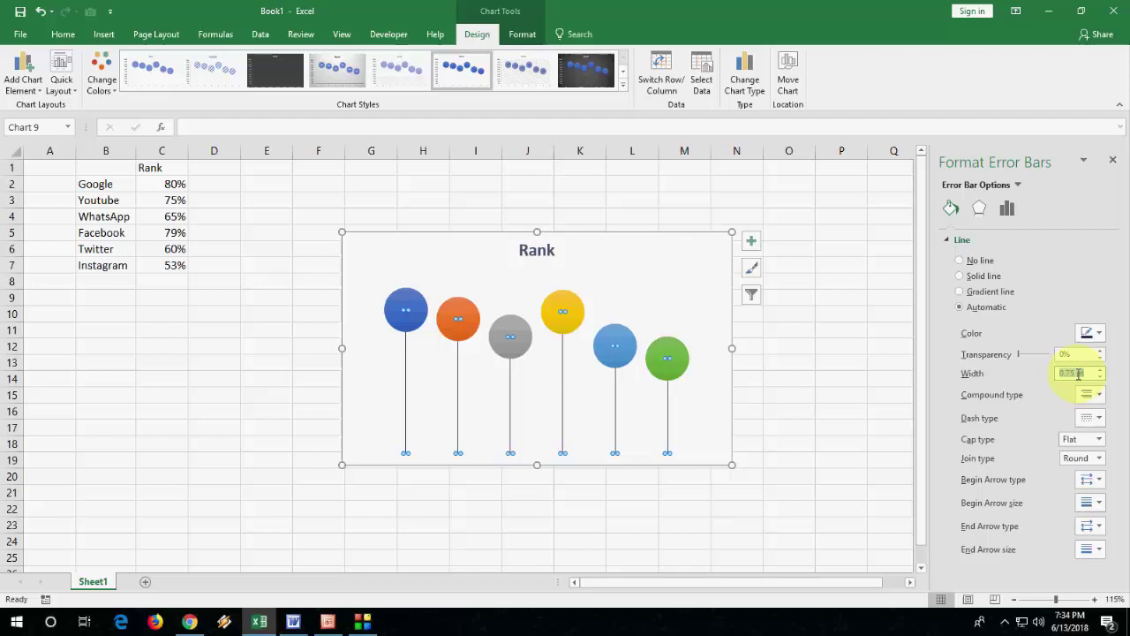
pyautogui.write('1.5')
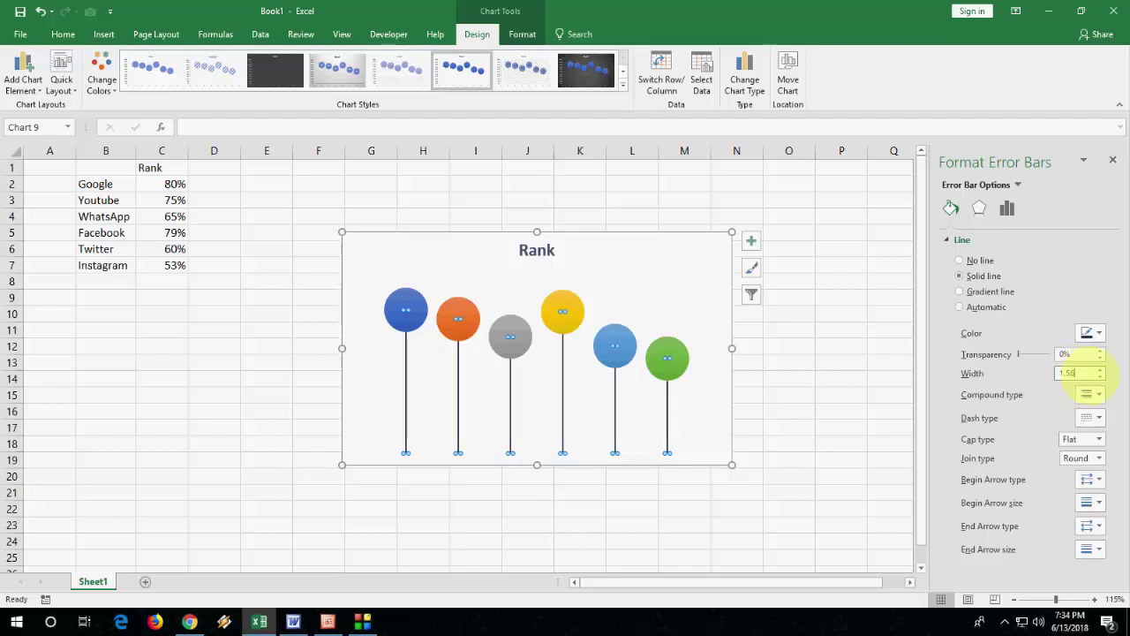
pyautogui.click(829, 391)
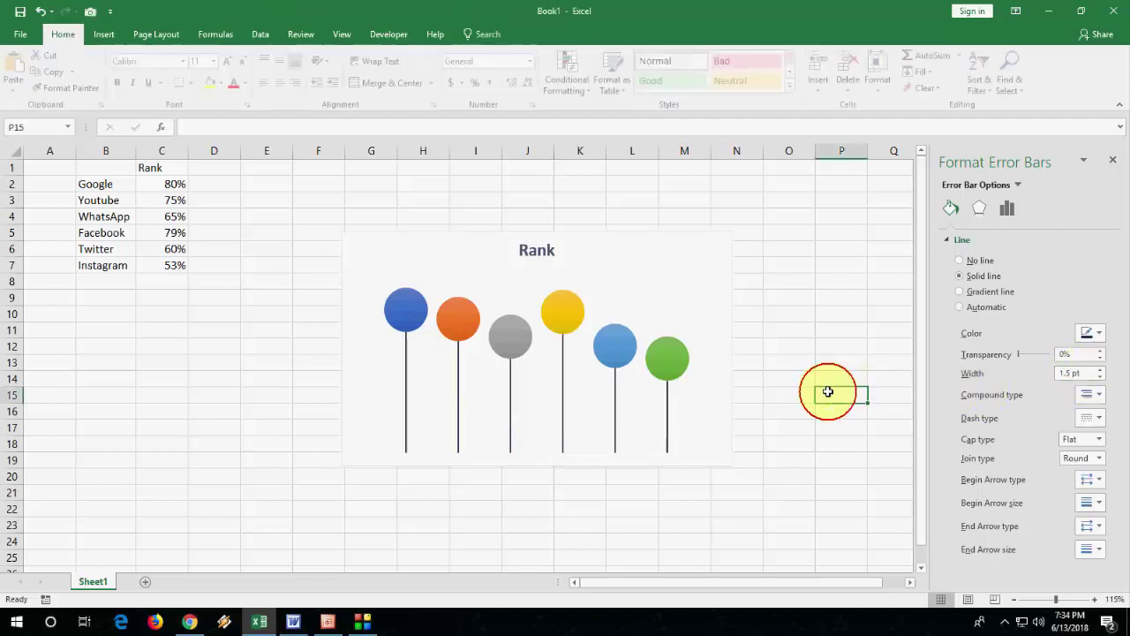
# - Add data labels to the bubble series so each bubble shows its percentage, e.g. 75%, 65%, 79%
pyautogui.click(405, 312)
pyautogui.rightClick(414, 322)
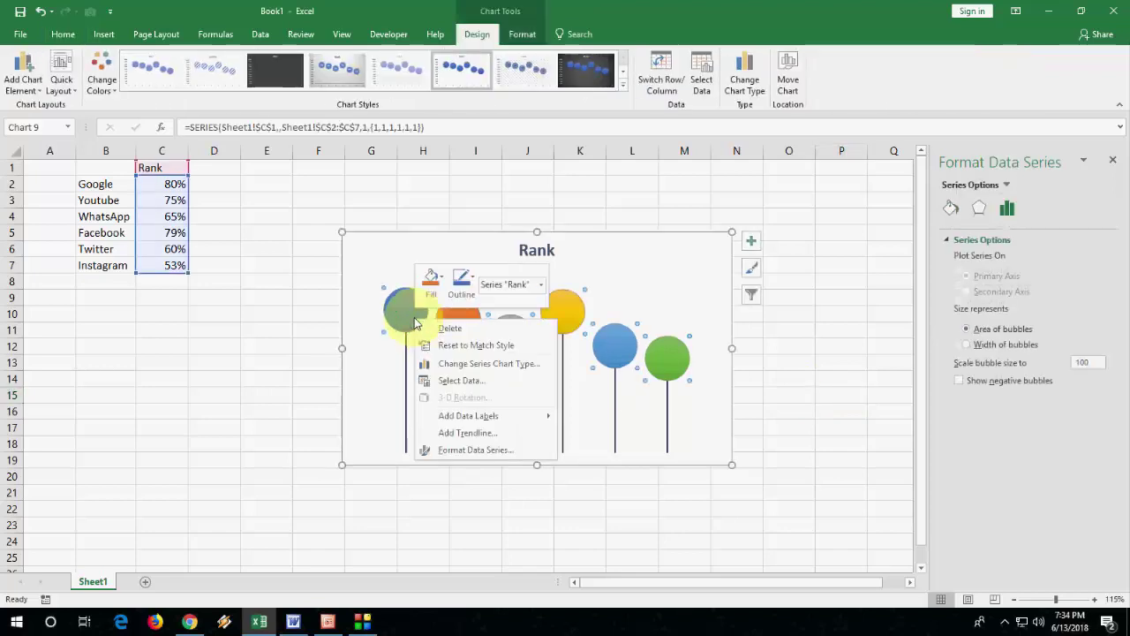
pyautogui.click(750, 241)
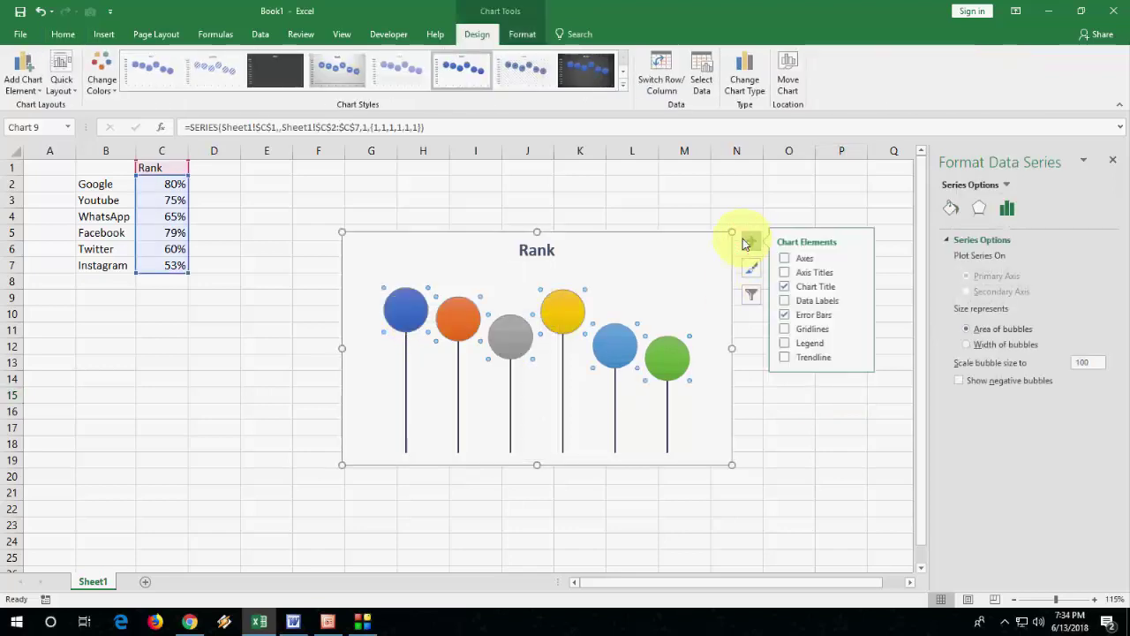
pyautogui.click(817, 300)
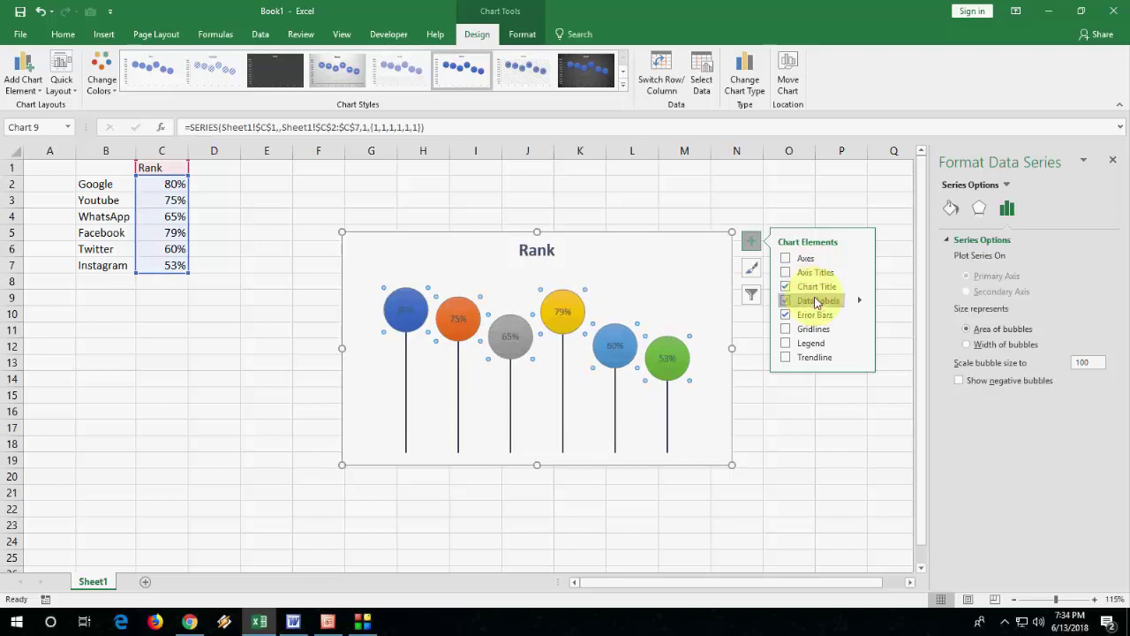
pyautogui.click(789, 427)
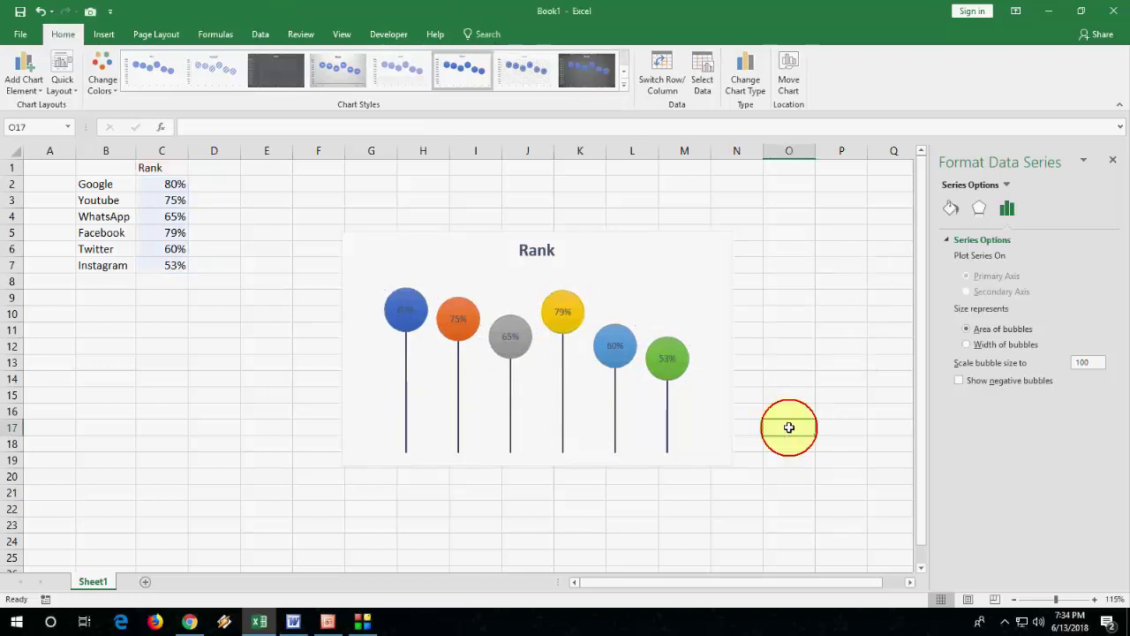
pyautogui.click(423, 322)
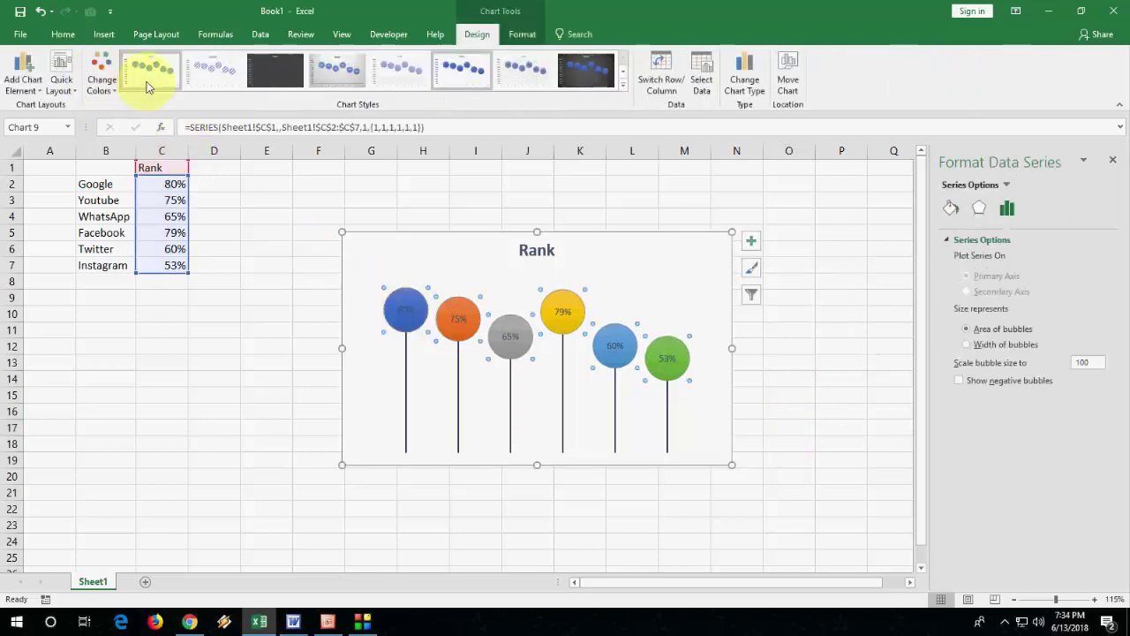
# - Move the finished balloon chart up and left, beside the Rank data table
pyautogui.click(817, 343)
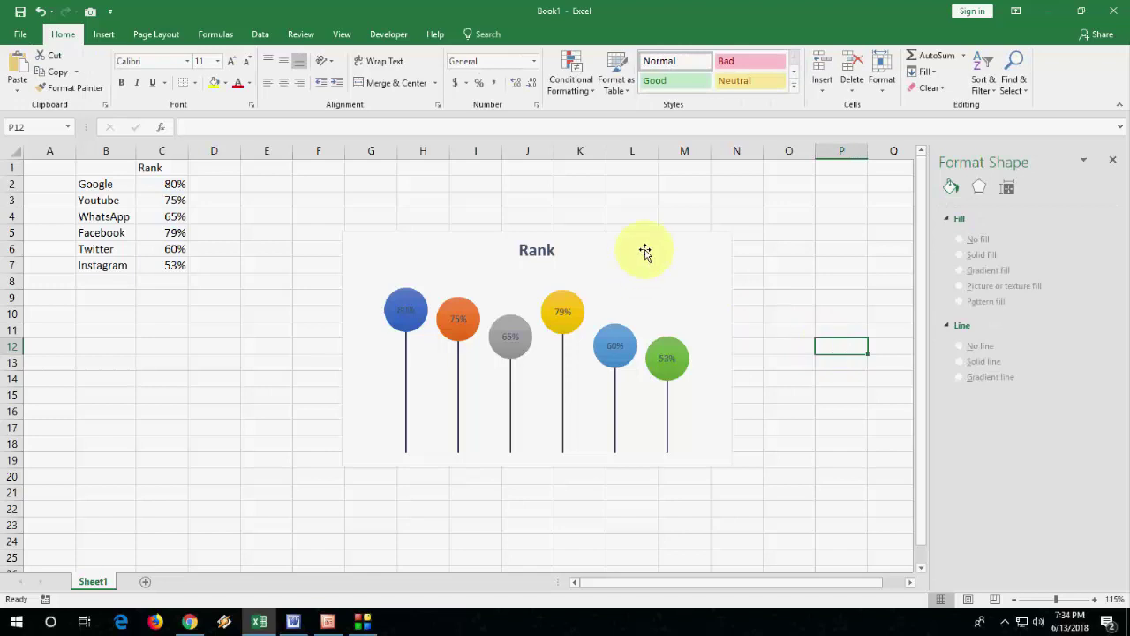
pyautogui.moveTo(645, 253); pyautogui.dragTo(583, 230)
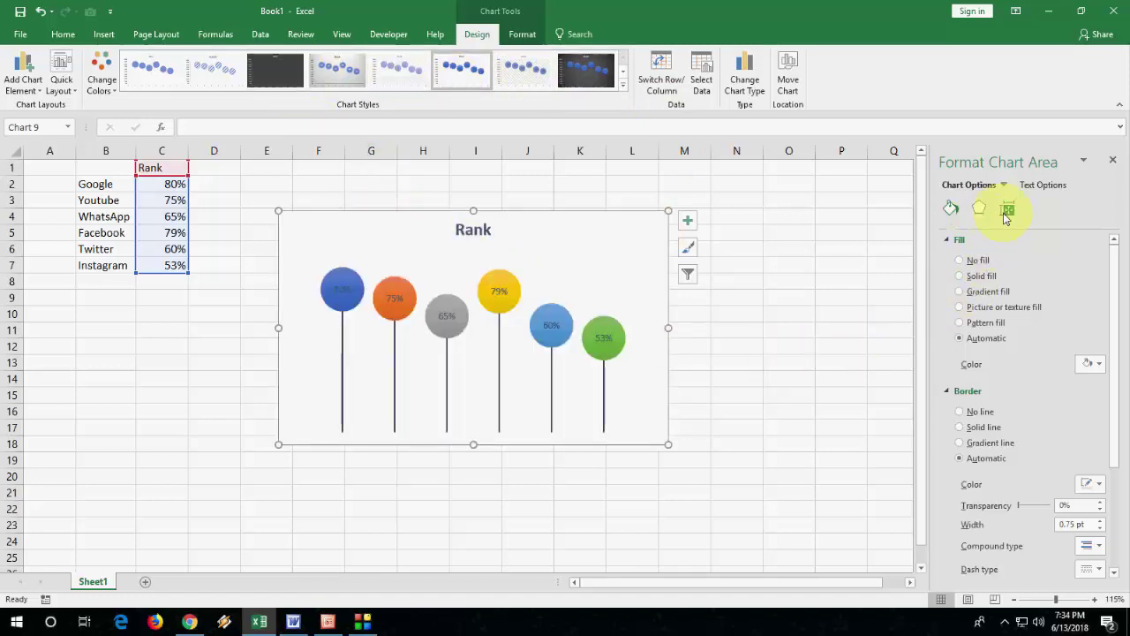
pyautogui.click(697, 364)
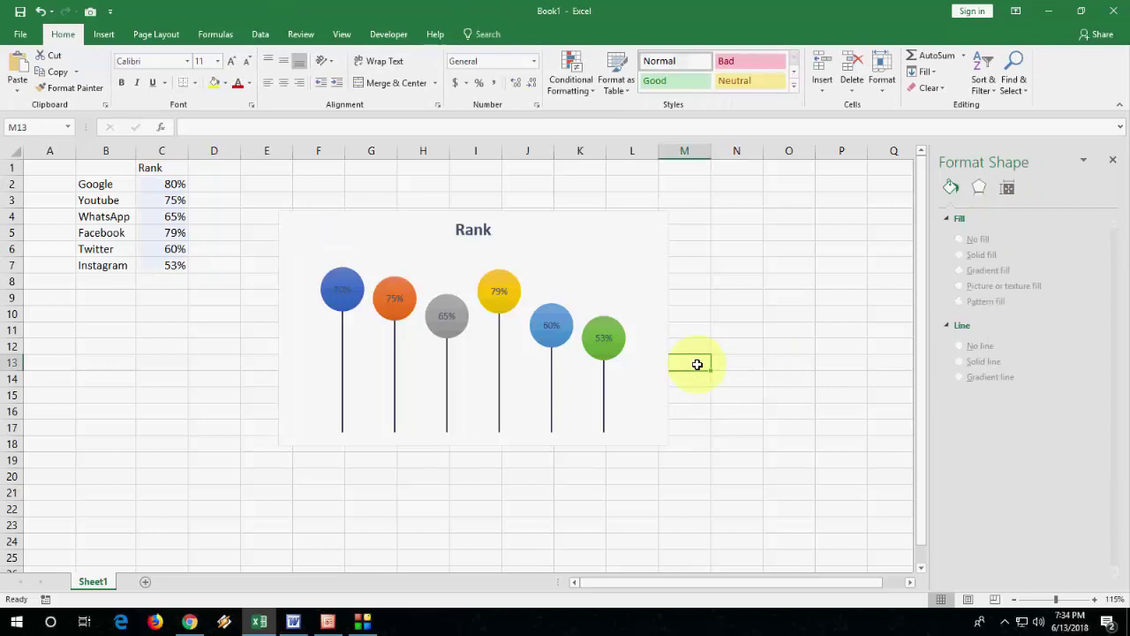